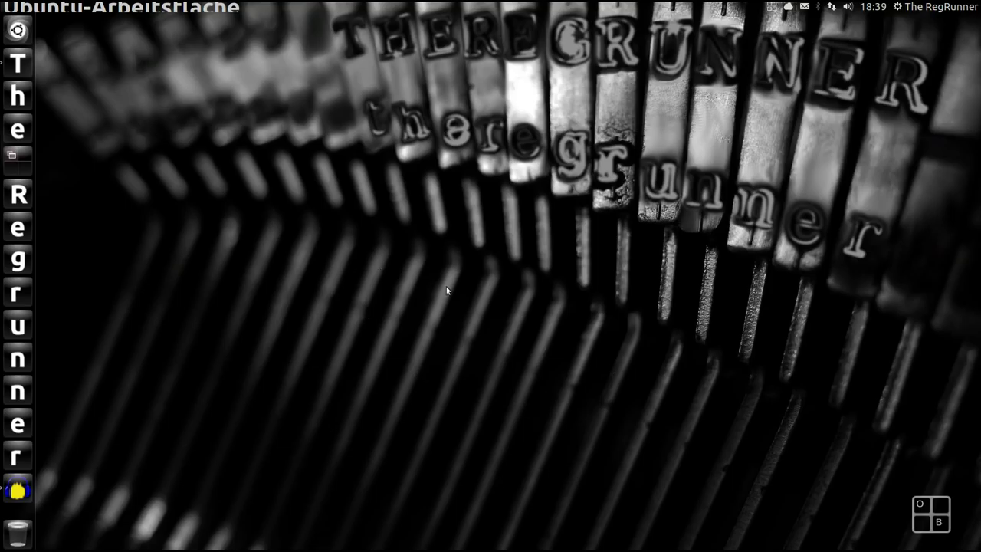
# Set the Brother typewriter photo as the Ubuntu desktop wallpaper, then launch GIMP
pyautogui.rightClick(412, 261)
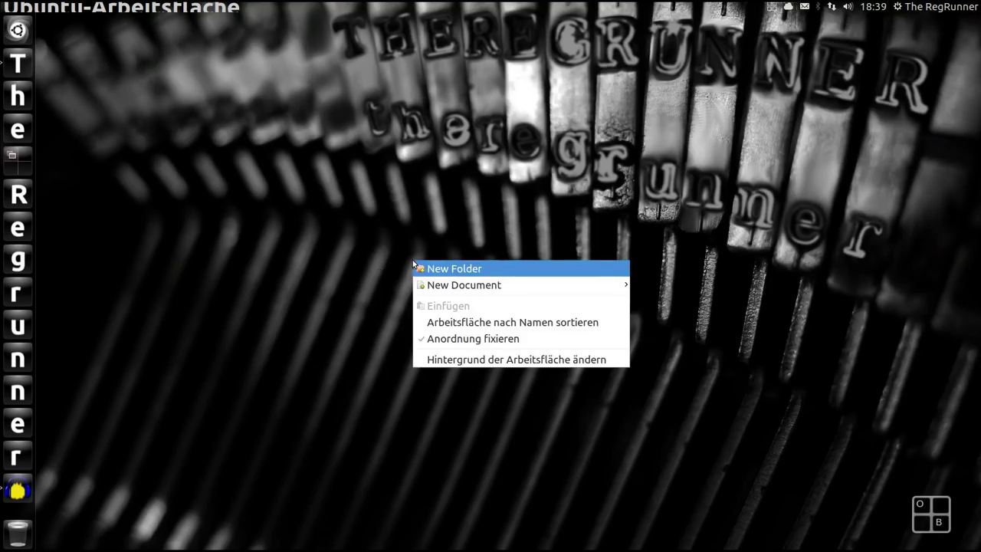
pyautogui.click(506, 361)
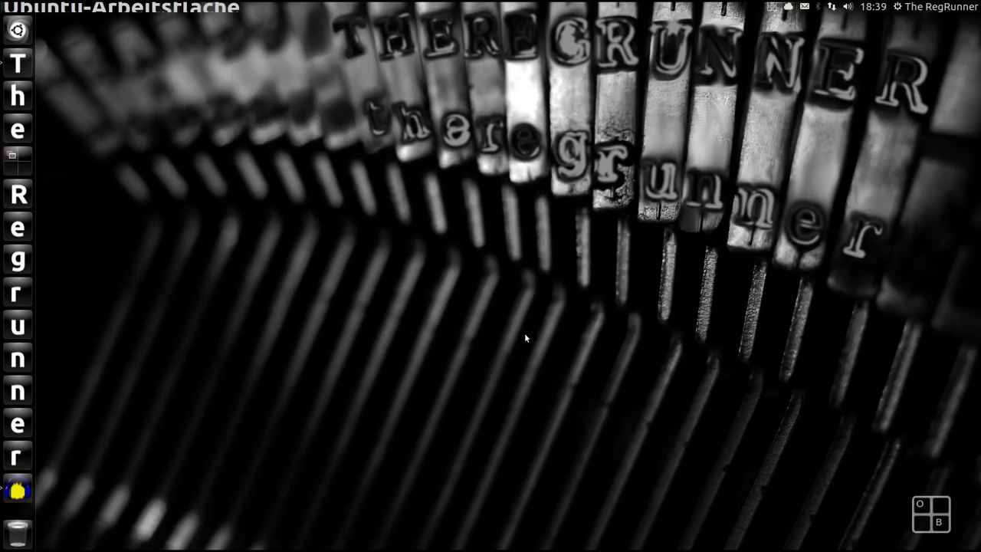
pyautogui.moveTo(548, 157); pyautogui.dragTo(443, 157)
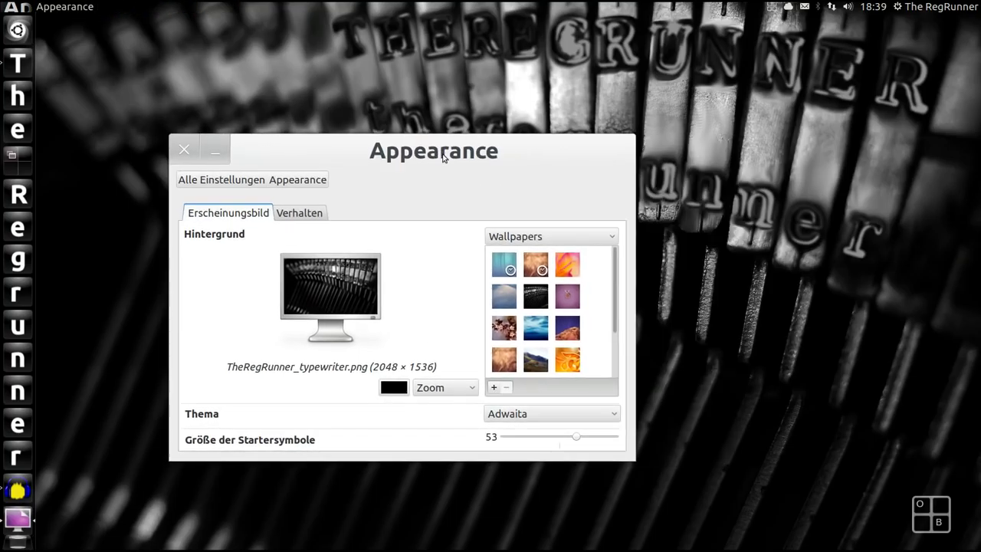
pyautogui.click(539, 300)
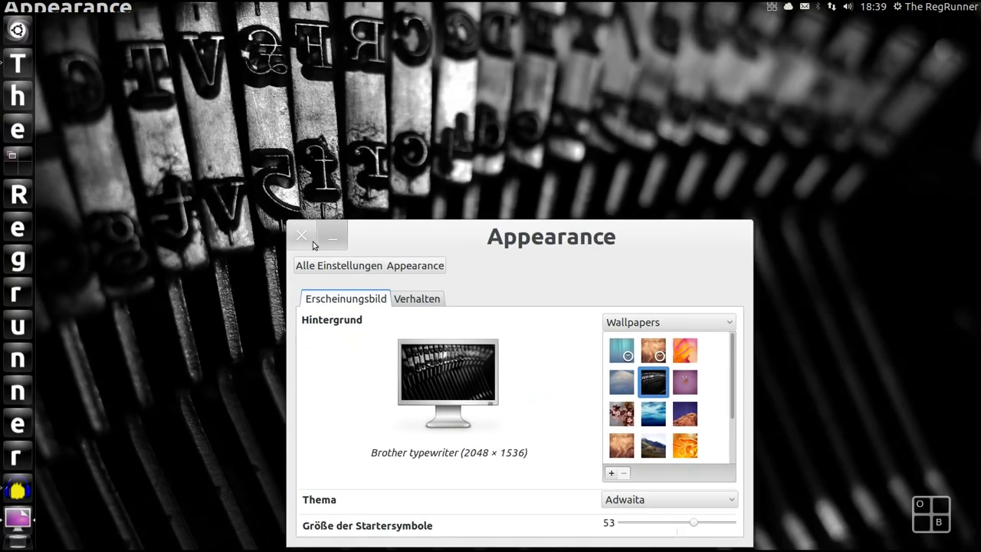
pyautogui.click(301, 234)
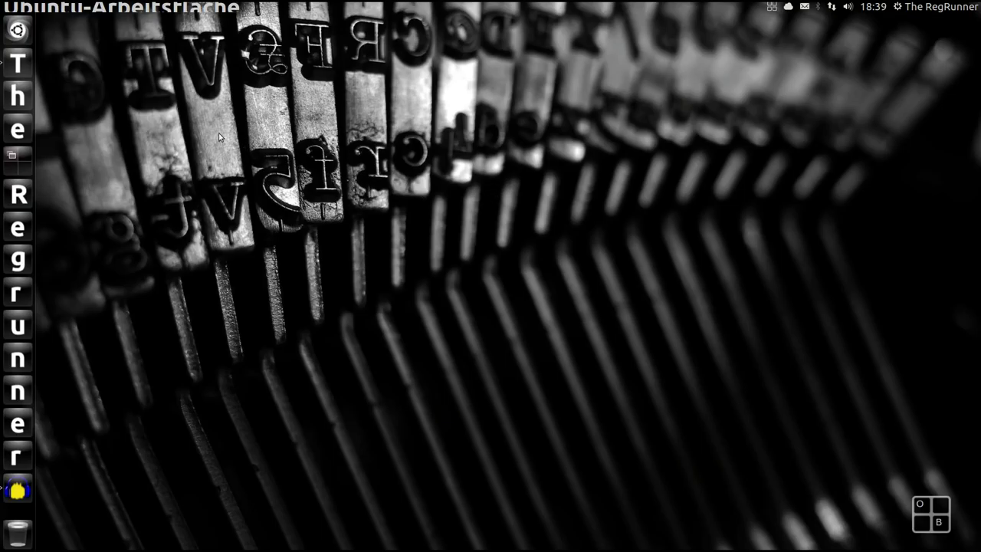
pyautogui.click(19, 259)
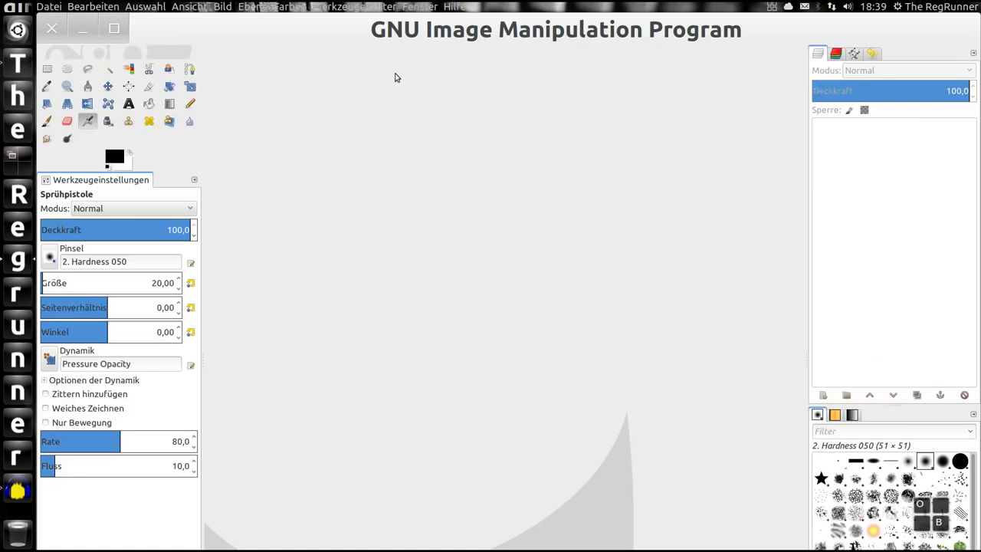
# Maximize GIMP and browse the Open Image dialog to the /usr folder
pyautogui.doubleClick(449, 34)
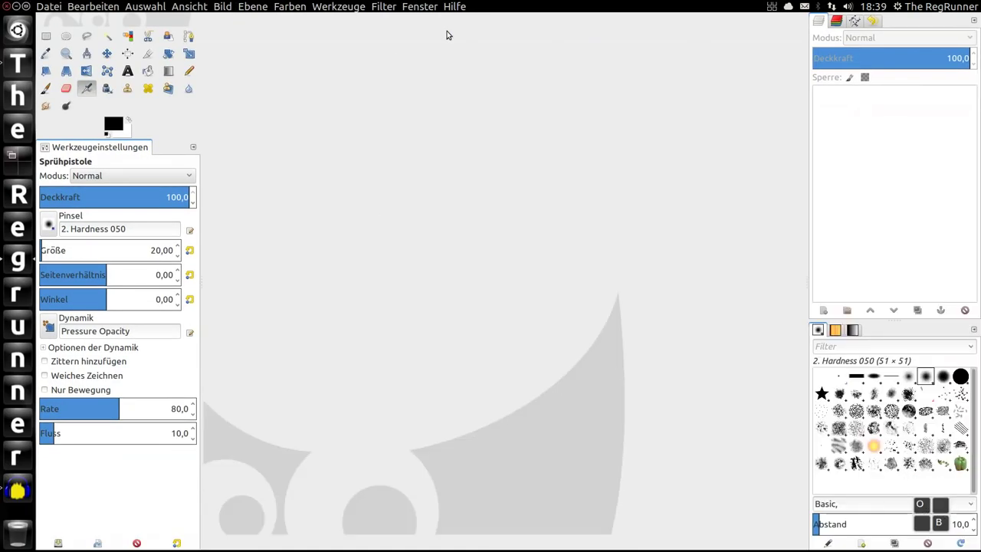
pyautogui.click(48, 7)
pyautogui.click(95, 58)
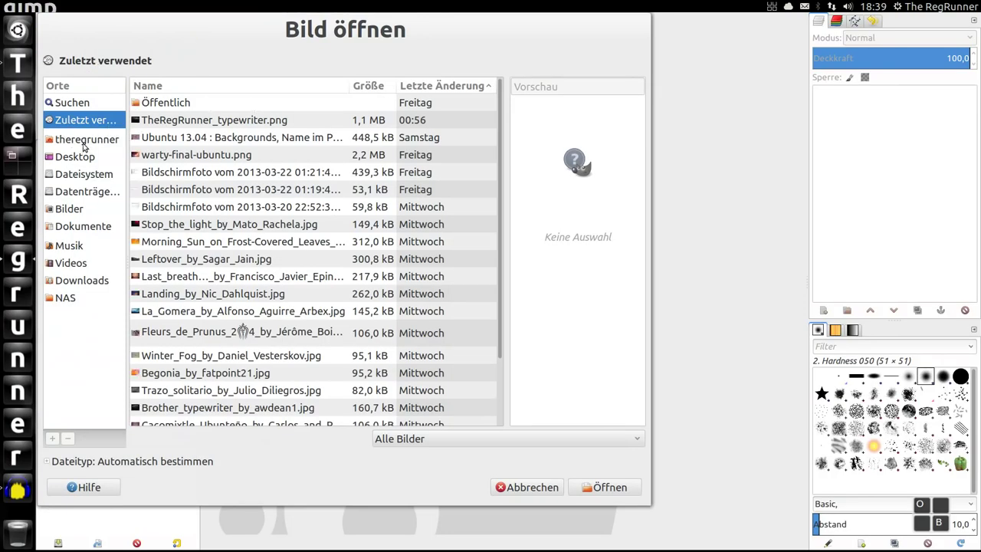
pyautogui.click(82, 142)
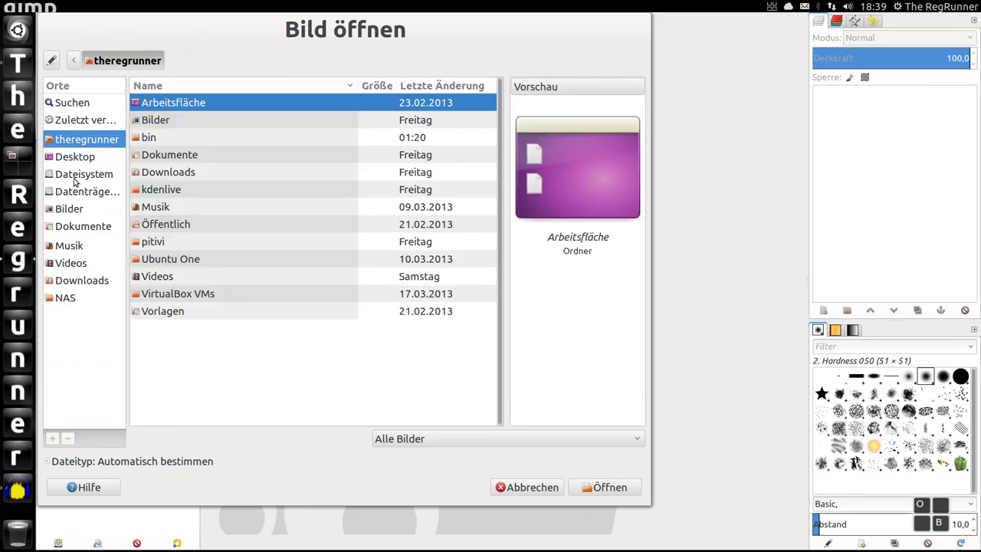
pyautogui.click(79, 176)
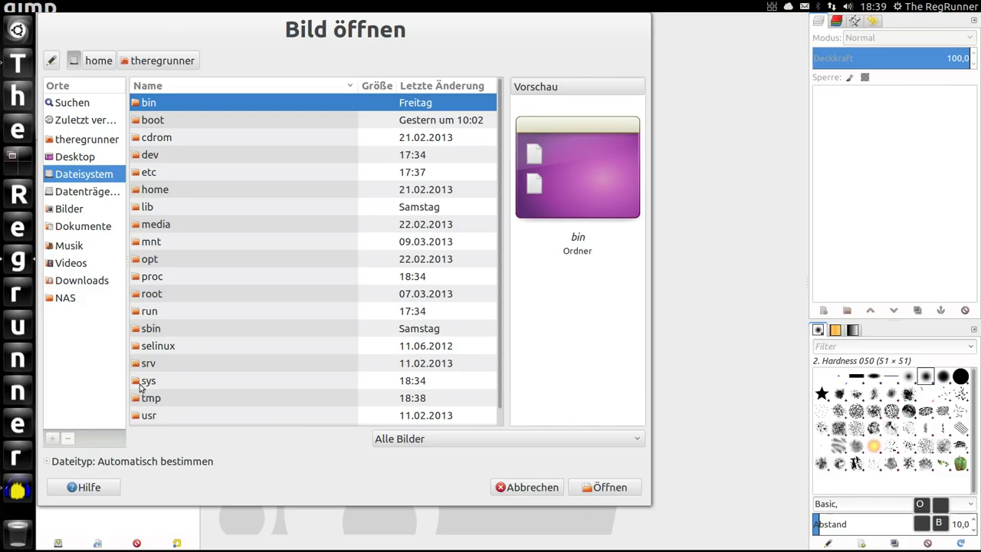
pyautogui.doubleClick(148, 414)
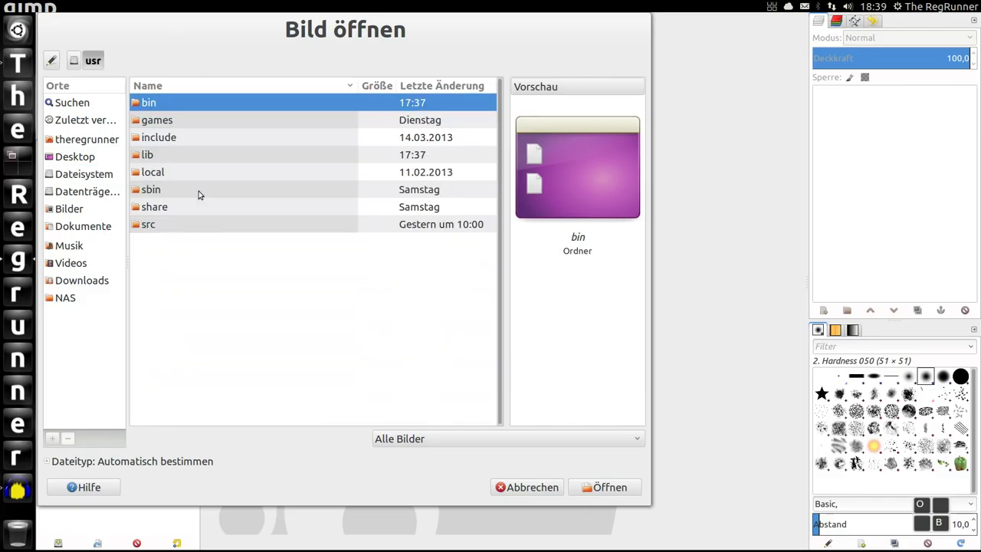
# Open Brother_typewriter_by_awdean1.jpg from /usr/share/backgrounds
pyautogui.click(159, 213)
pyautogui.doubleClick(160, 212)
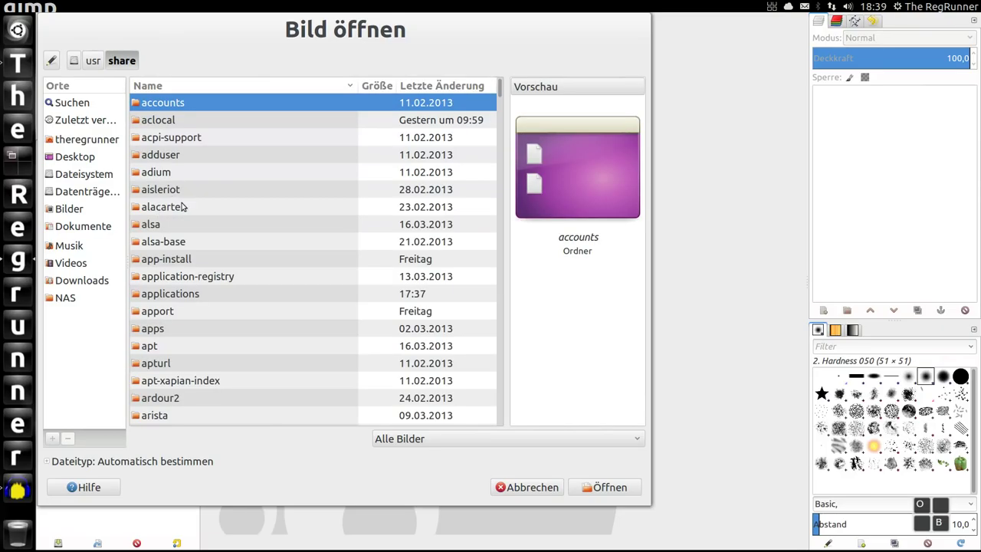
pyautogui.scroll(-4, 184, 253)
pyautogui.scroll(-2, 184, 253)
pyautogui.click(178, 252)
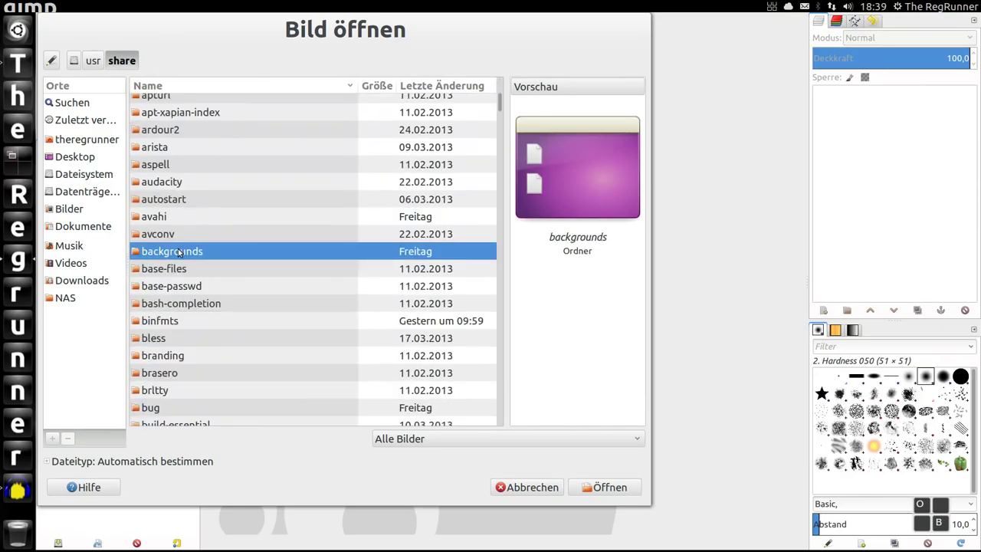
pyautogui.doubleClick(179, 251)
pyautogui.click(208, 156)
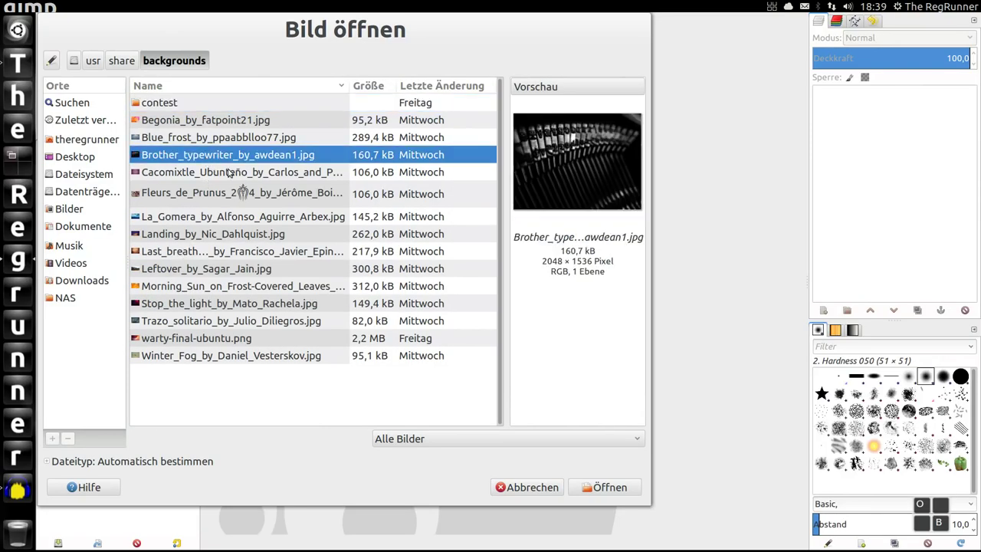
pyautogui.click(608, 488)
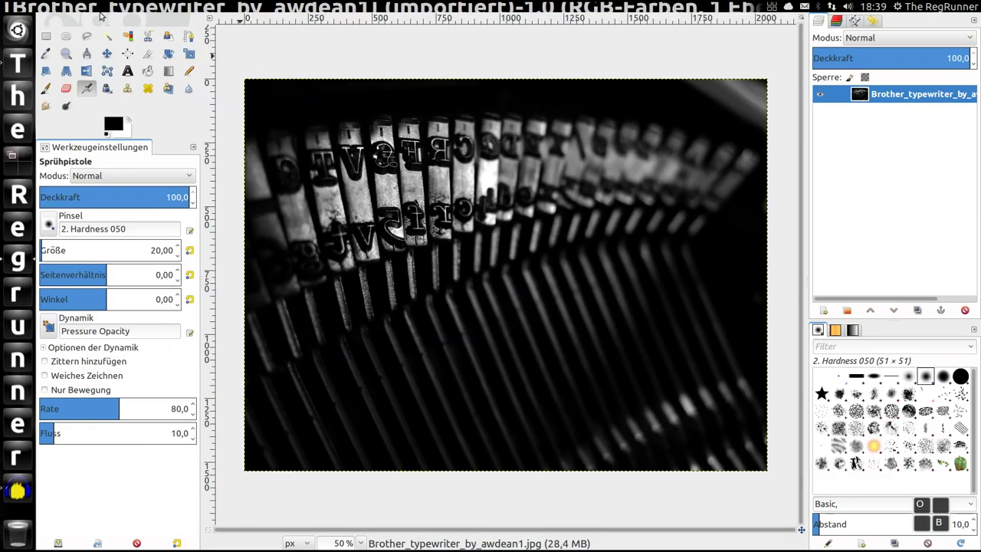
# Flip the typewriter photo horizontally and zoom in to inspect the type bars
pyautogui.click(48, 6)
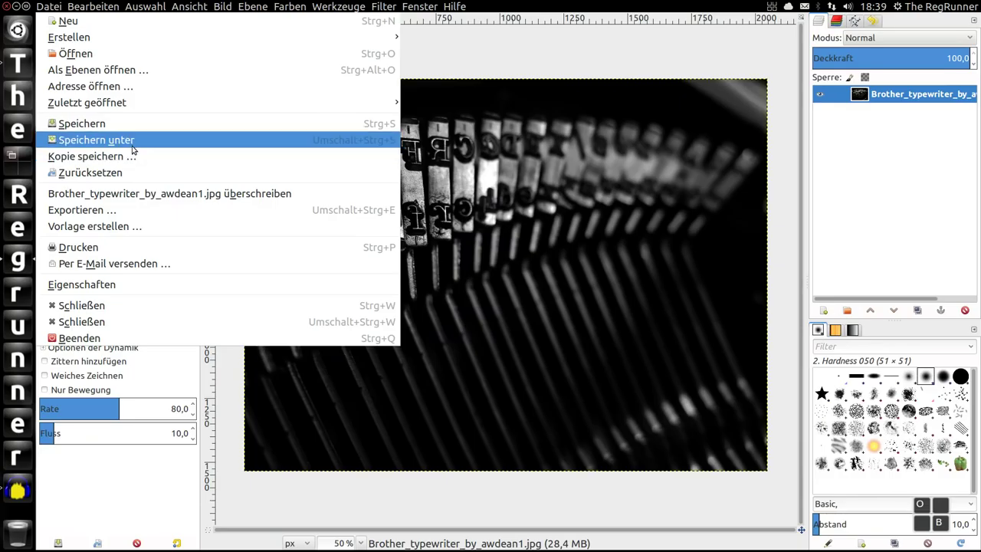
pyautogui.click(506, 59)
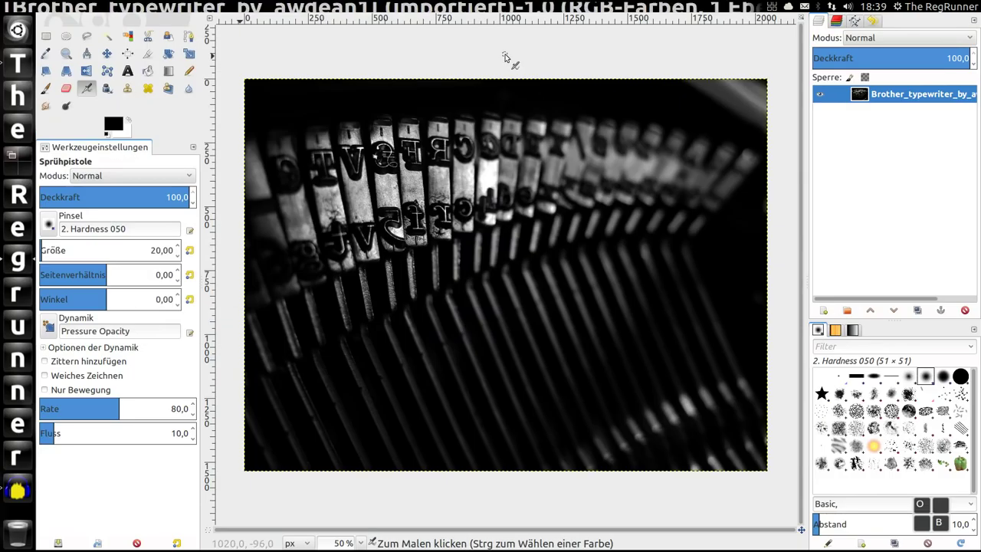
pyautogui.click(222, 7)
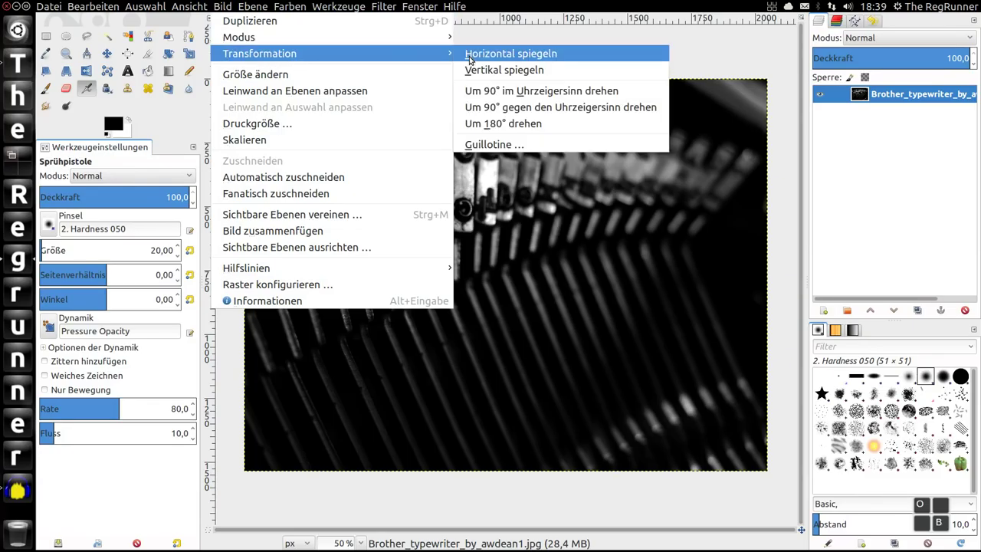
pyautogui.click(477, 57)
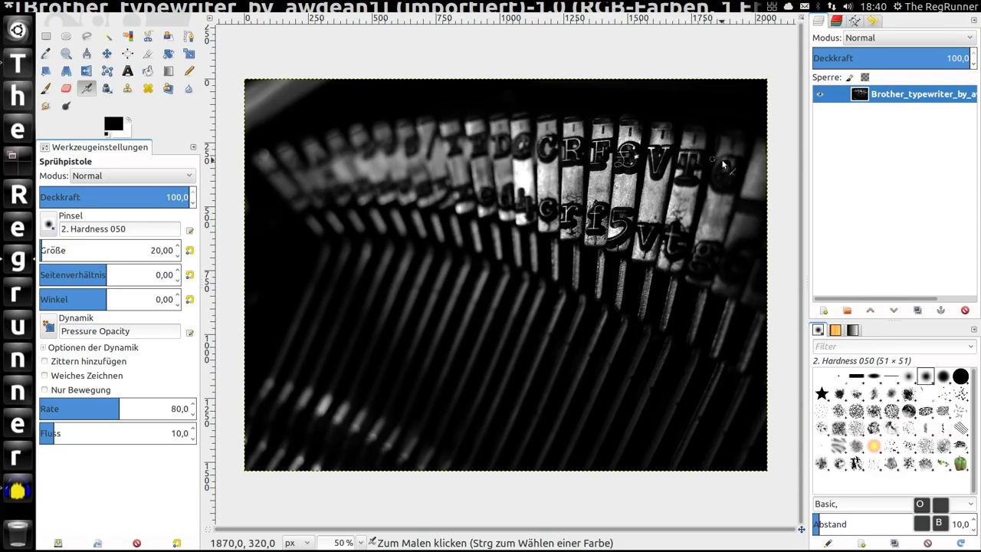
pyautogui.keyDown('ctrl'); pyautogui.scroll(2, 733, 142); pyautogui.keyUp('ctrl')
pyautogui.keyDown('ctrl'); pyautogui.scroll(1, 731, 146); pyautogui.keyUp('ctrl')
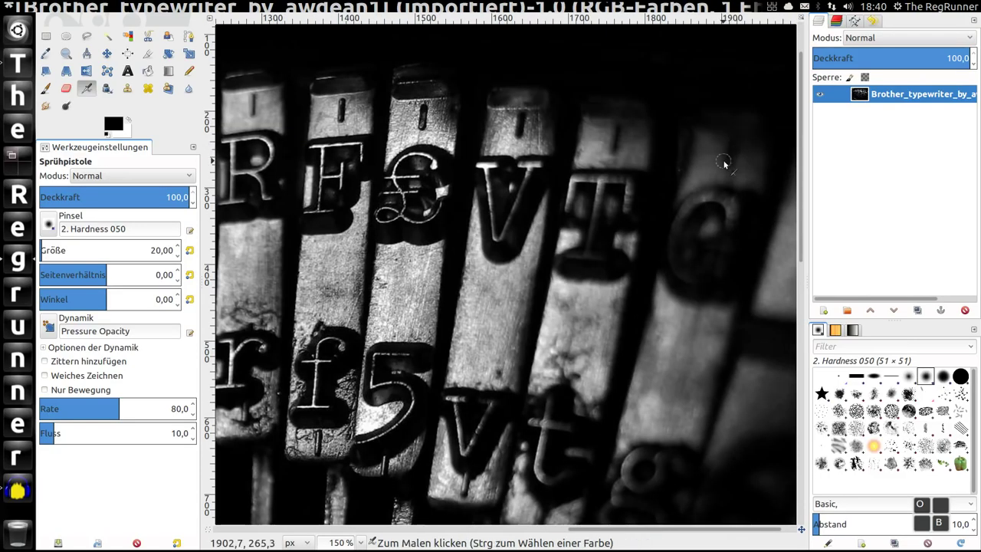
pyautogui.keyDown('ctrl'); pyautogui.scroll(1, 637, 178); pyautogui.keyUp('ctrl')
pyautogui.keyDown('ctrl'); pyautogui.scroll(1, 636, 175); pyautogui.keyUp('ctrl')
pyautogui.keyDown('ctrl'); pyautogui.scroll(-1, 637, 175); pyautogui.keyUp('ctrl')
pyautogui.keyDown('ctrl'); pyautogui.scroll(-1, 636, 175); pyautogui.keyUp('ctrl')
pyautogui.keyDown('ctrl'); pyautogui.scroll(-2, 636, 174); pyautogui.keyUp('ctrl')
pyautogui.keyDown('ctrl'); pyautogui.scroll(1, 636, 175); pyautogui.keyUp('ctrl')
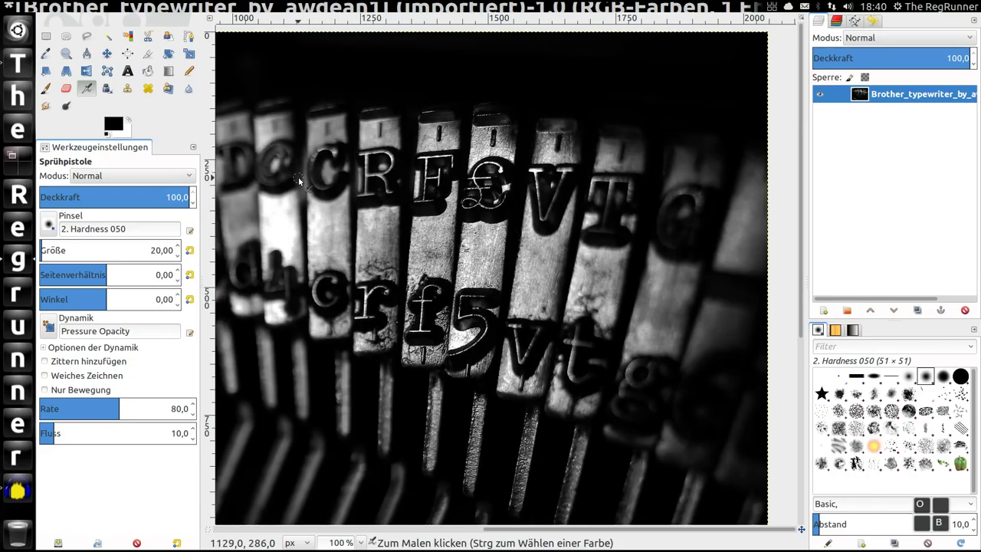
# Make white the foreground colour and set the Text tool to Serif at 140 px
pyautogui.click(127, 121)
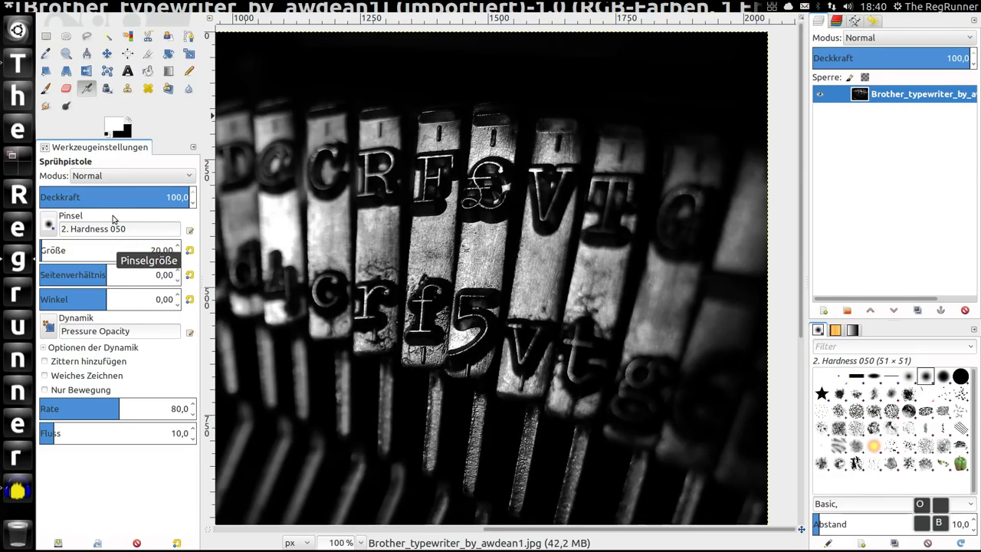
pyautogui.click(128, 71)
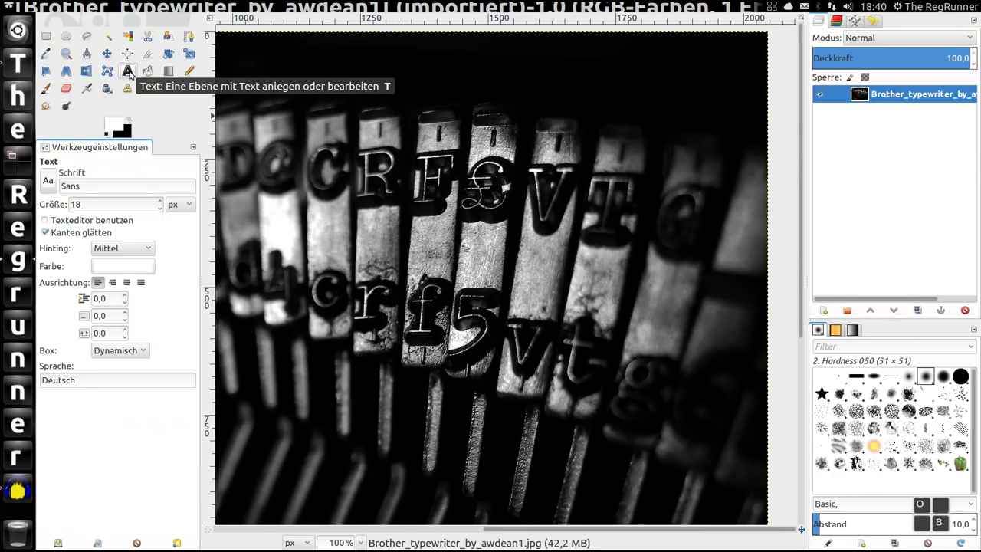
pyautogui.click(93, 204)
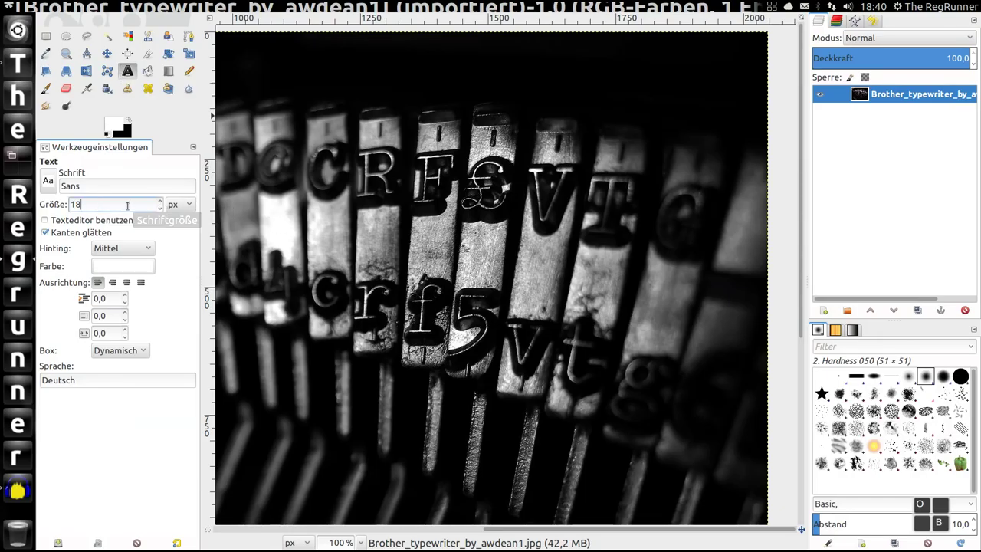
pyautogui.doubleClick(125, 205)
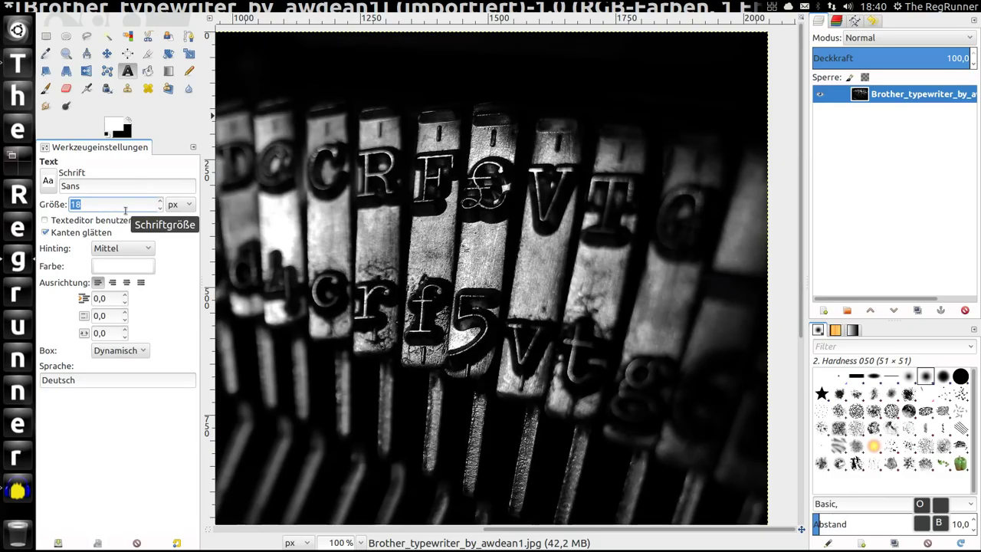
pyautogui.write('1')
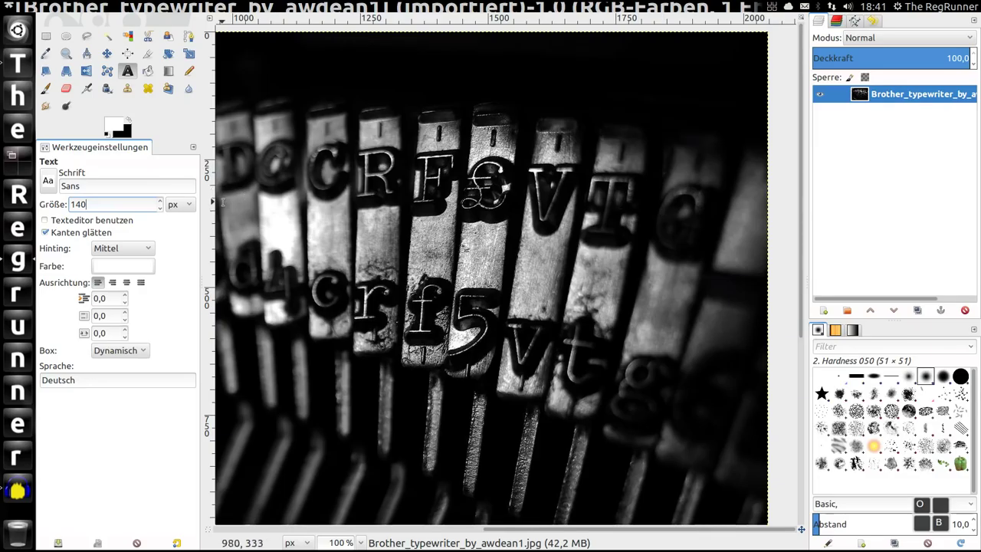
pyautogui.click(48, 182)
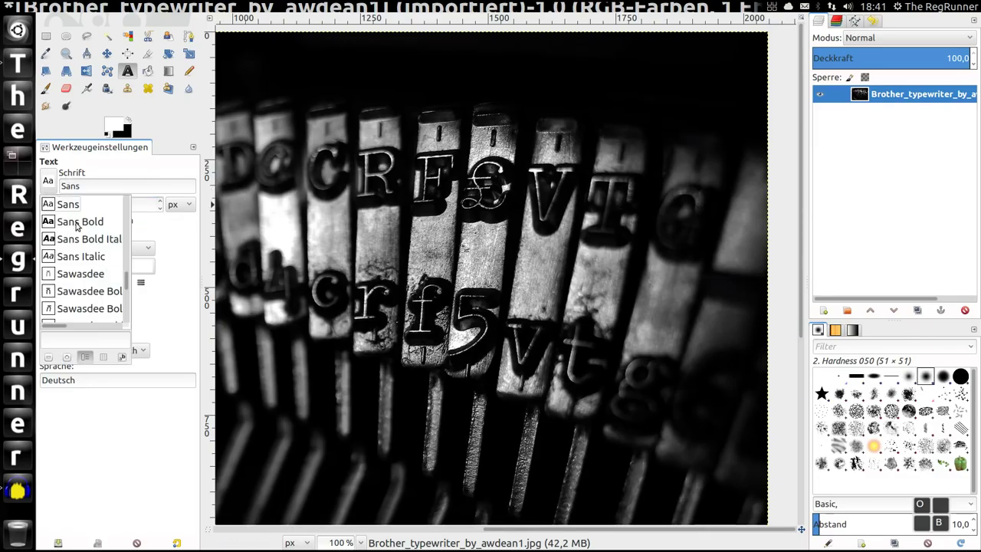
pyautogui.scroll(-2, 75, 227)
pyautogui.scroll(-1, 74, 226)
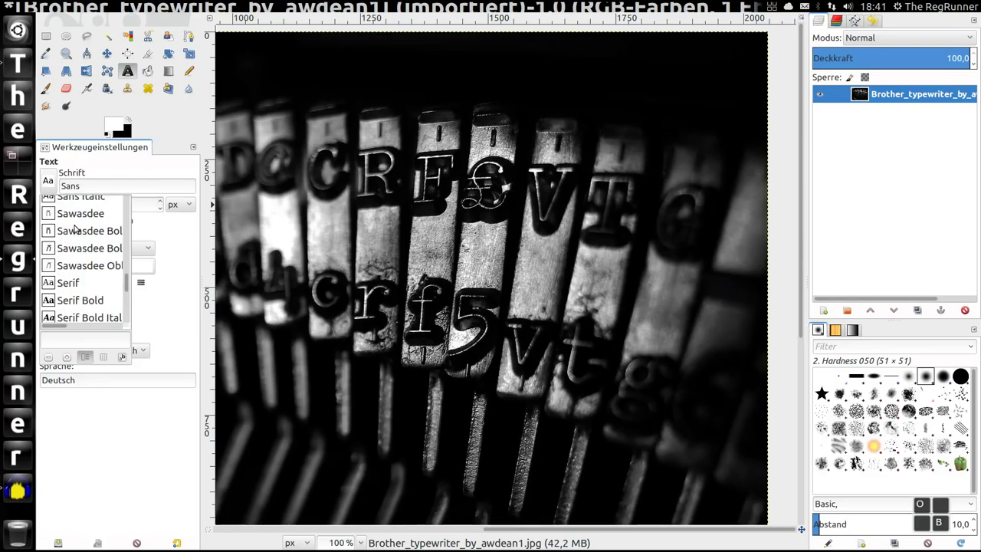
pyautogui.click(66, 283)
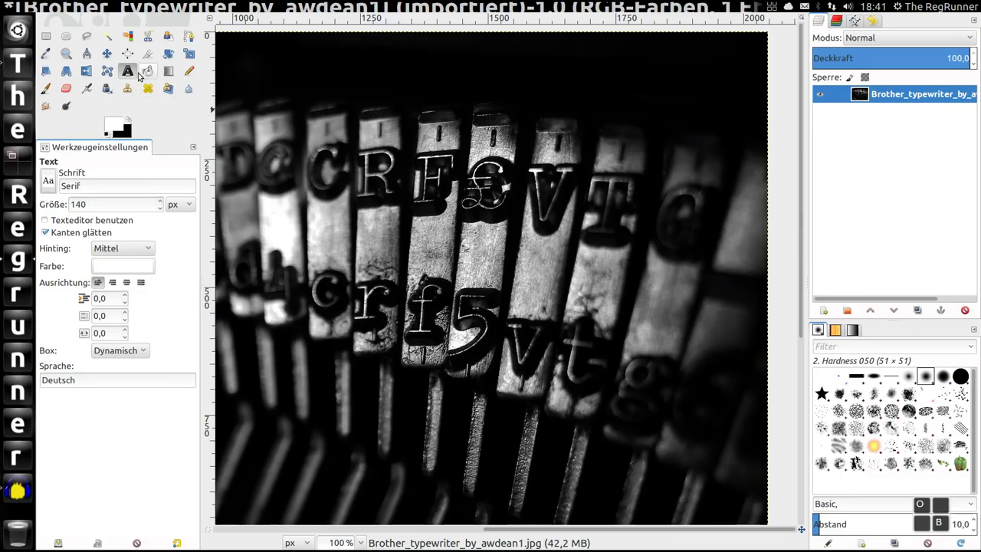
# Type a letter R and drag it onto the type bar beside the V
pyautogui.click(613, 201)
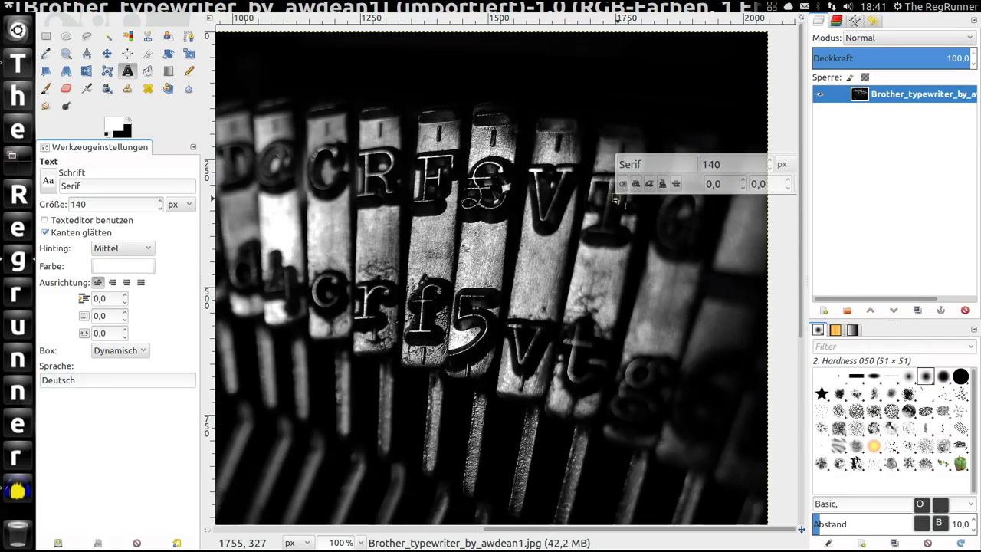
pyautogui.write('R')
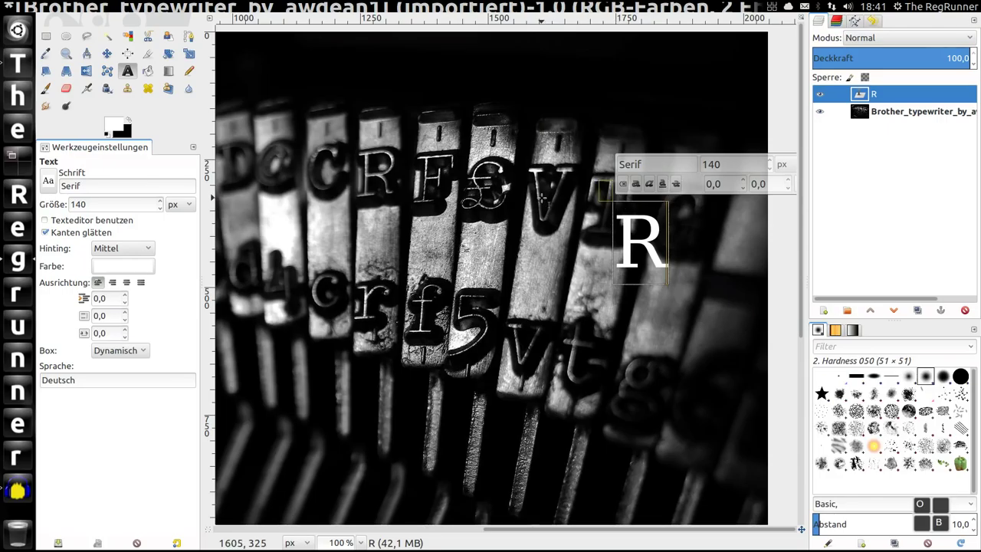
pyautogui.moveTo(640, 243)
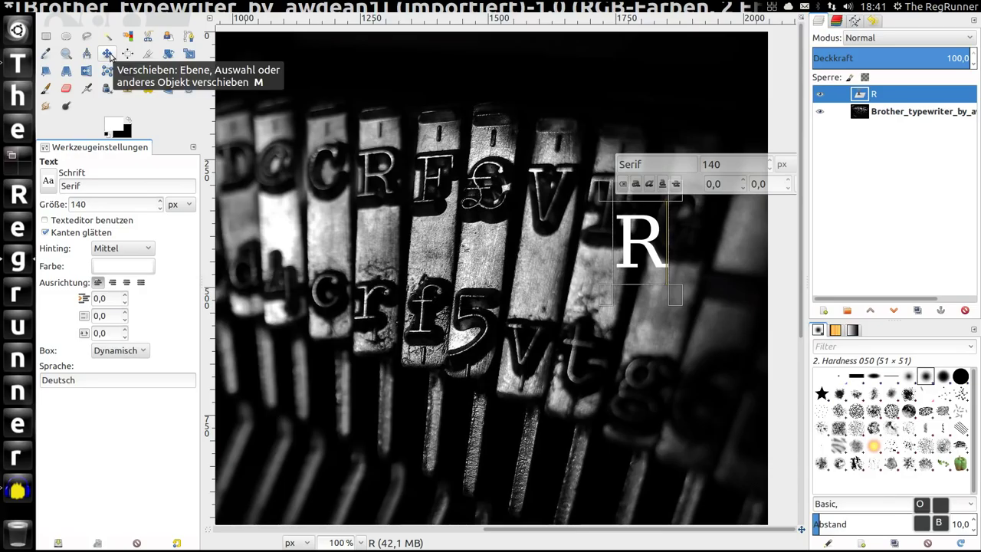
pyautogui.click(107, 54)
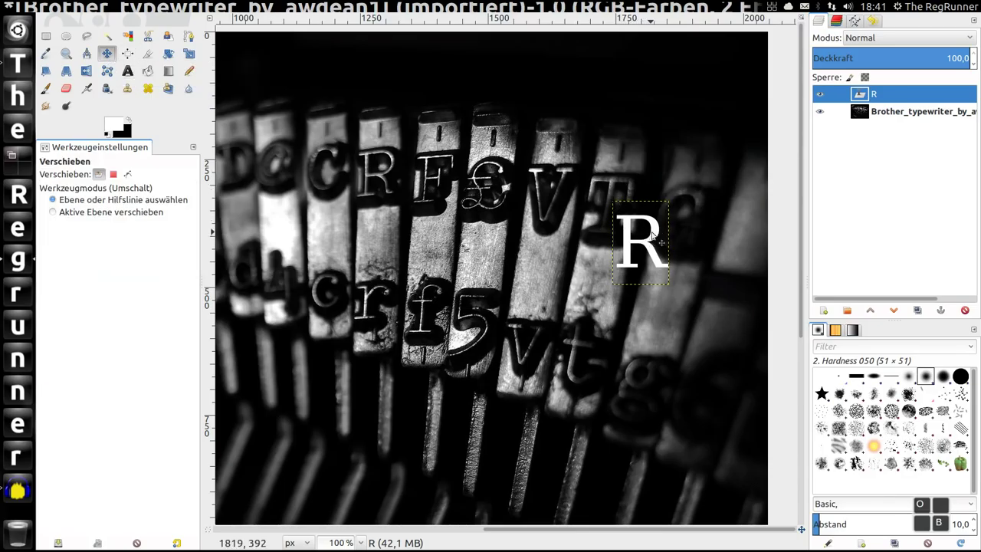
pyautogui.moveTo(656, 231); pyautogui.dragTo(626, 197)
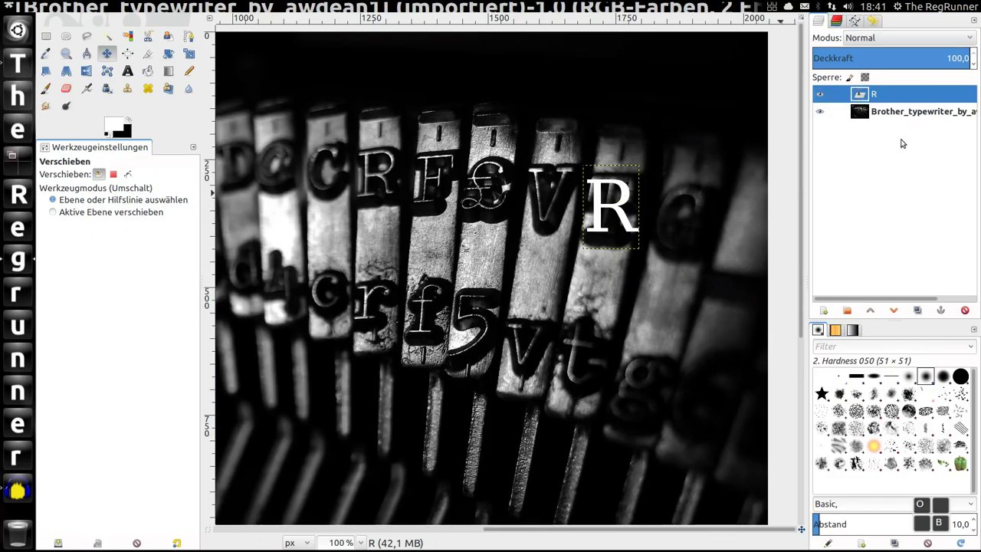
# Toggle between layers in the Layers panel, ending with the R layer selected
pyautogui.click(872, 113)
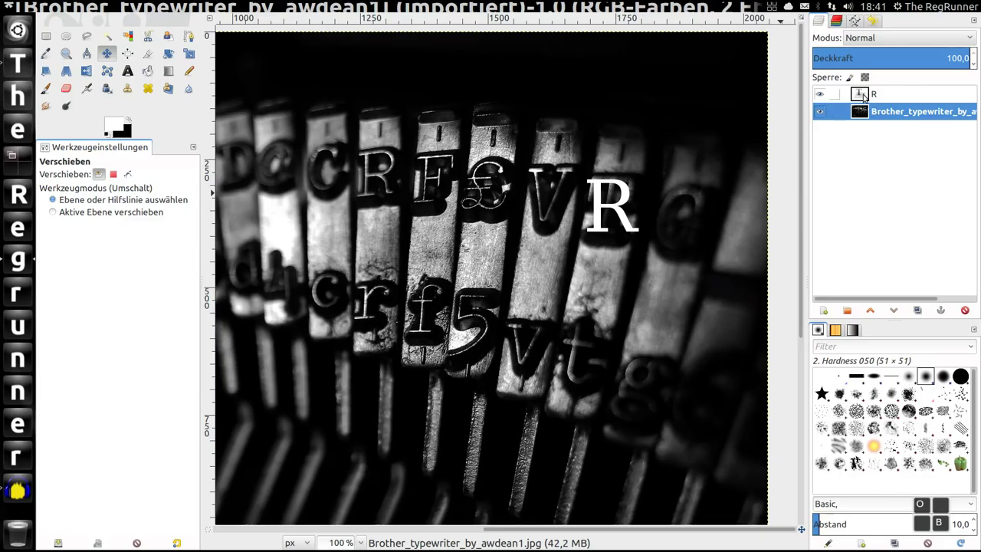
pyautogui.click(858, 92)
pyautogui.click(866, 112)
pyautogui.click(864, 97)
pyautogui.click(864, 107)
pyautogui.click(862, 94)
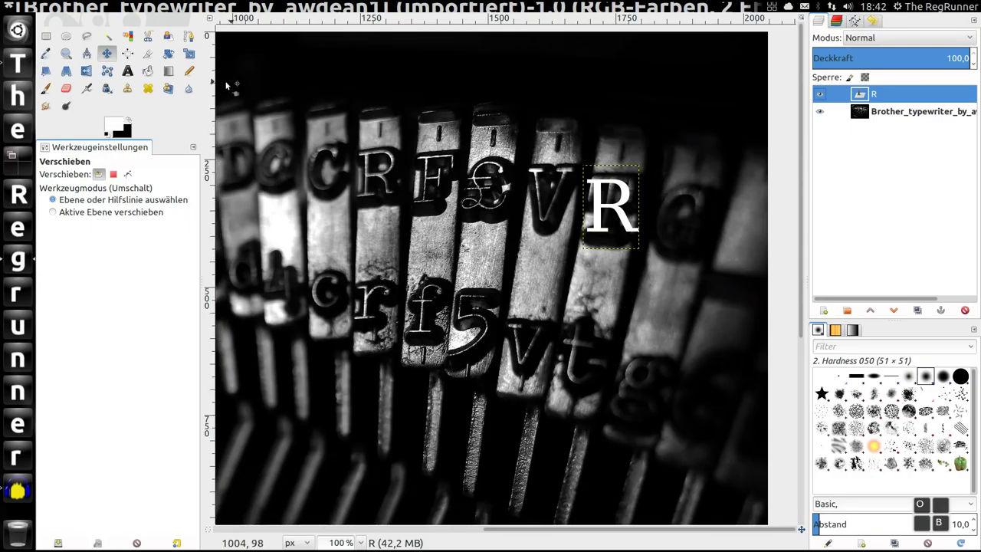
# Rotate the R layer by 8.56 degrees to follow its type bar's slant
pyautogui.click(168, 54)
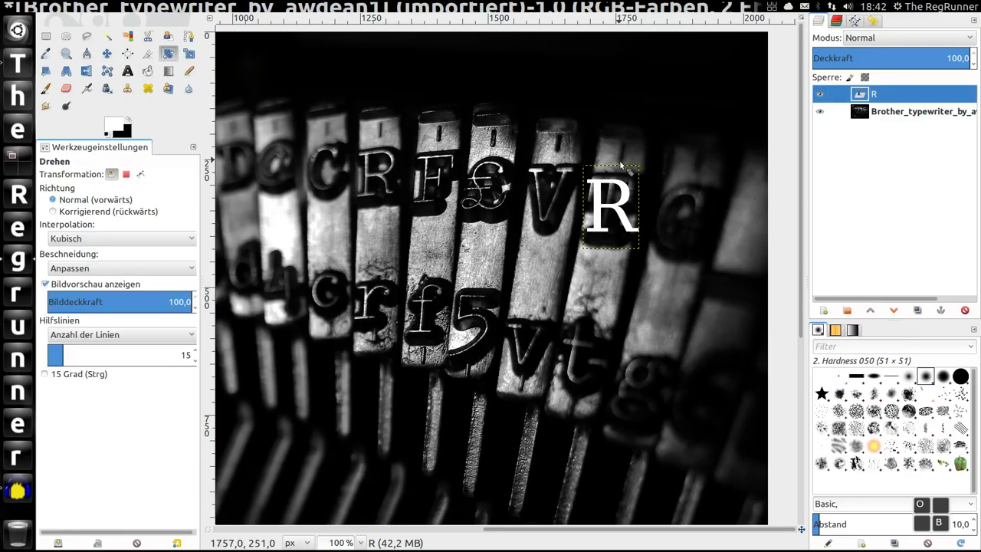
pyautogui.click(626, 198)
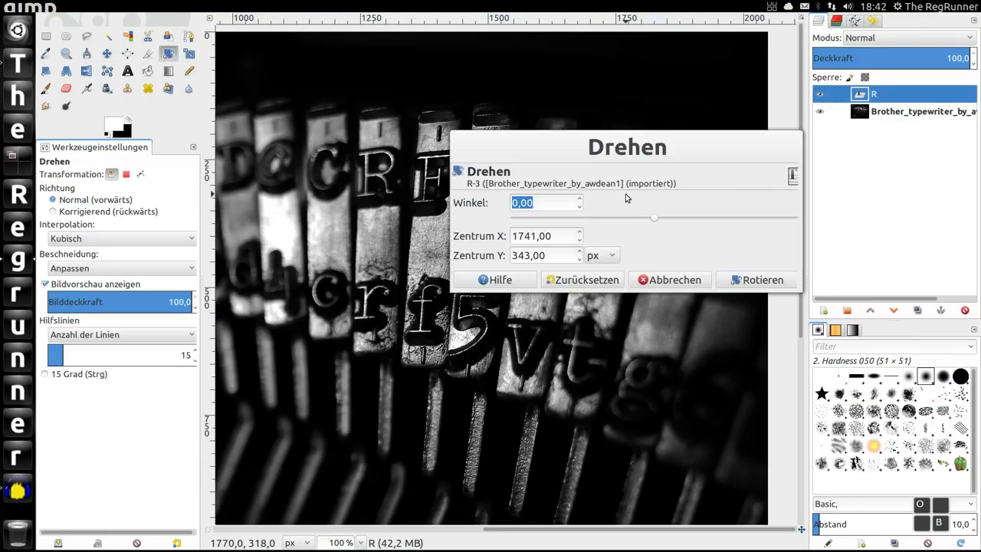
pyautogui.moveTo(642, 147); pyautogui.dragTo(438, 304)
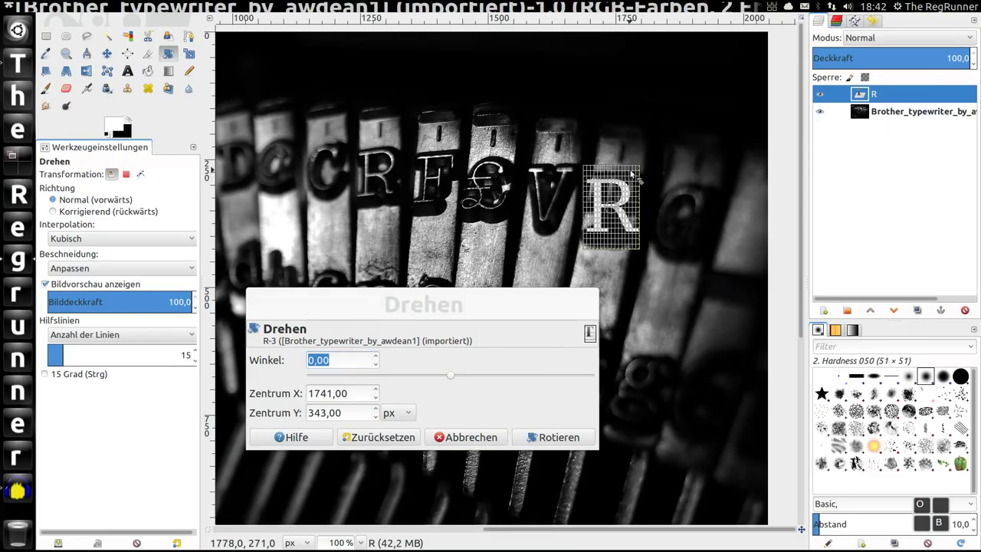
pyautogui.moveTo(632, 174); pyautogui.dragTo(637, 176)
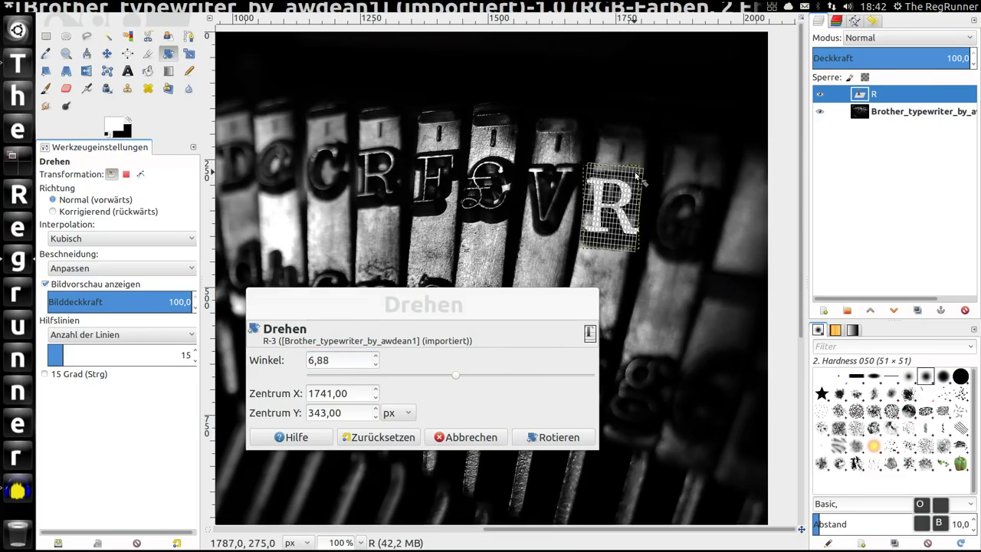
pyautogui.moveTo(638, 175); pyautogui.dragTo(640, 172)
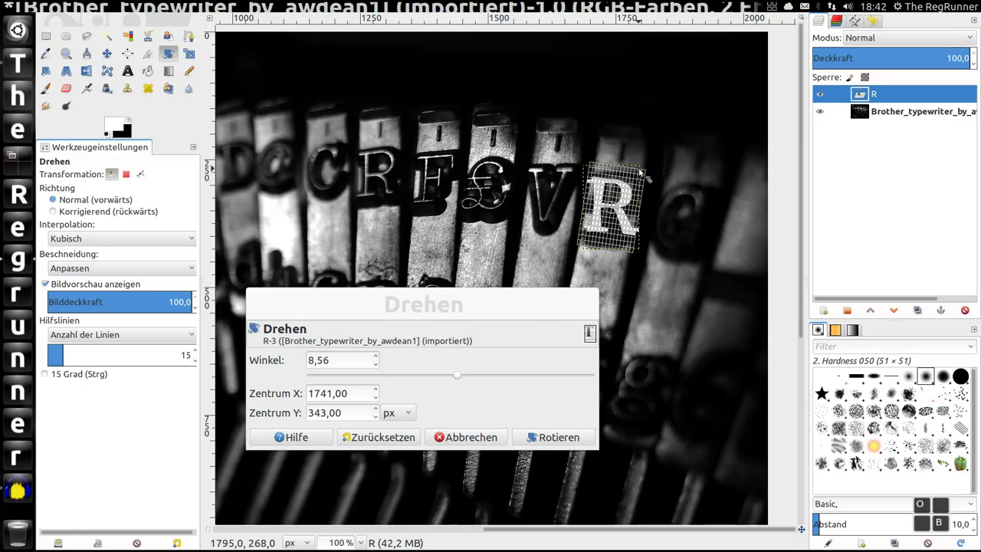
pyautogui.click(558, 437)
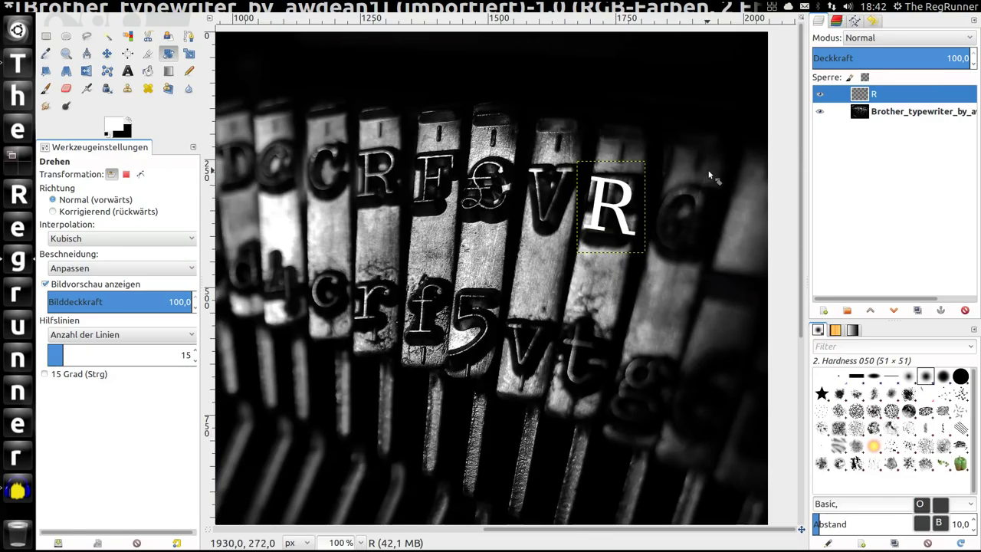
# Zoom to 200% around the R and select the Brother_typewriter photo layer
pyautogui.press('2')
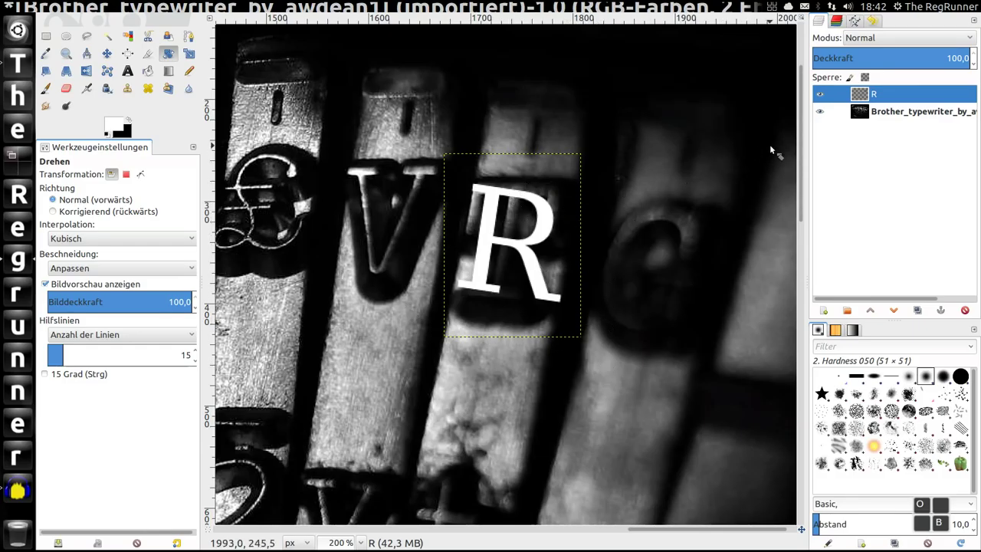
pyautogui.click(860, 114)
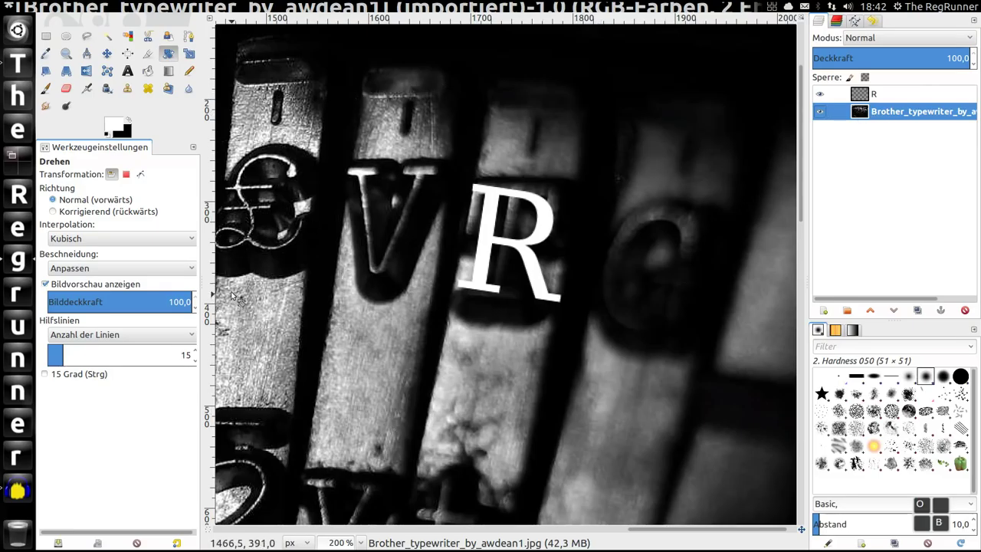
# Smudge the photo along the R's lower left with a 31.27 Smudge brush
pyautogui.click(46, 108)
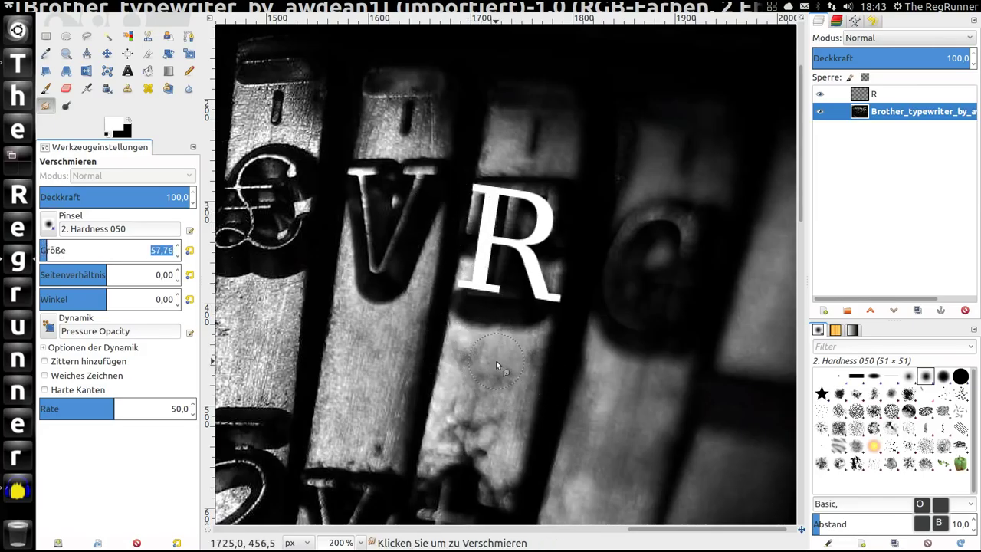
pyautogui.click(43, 250)
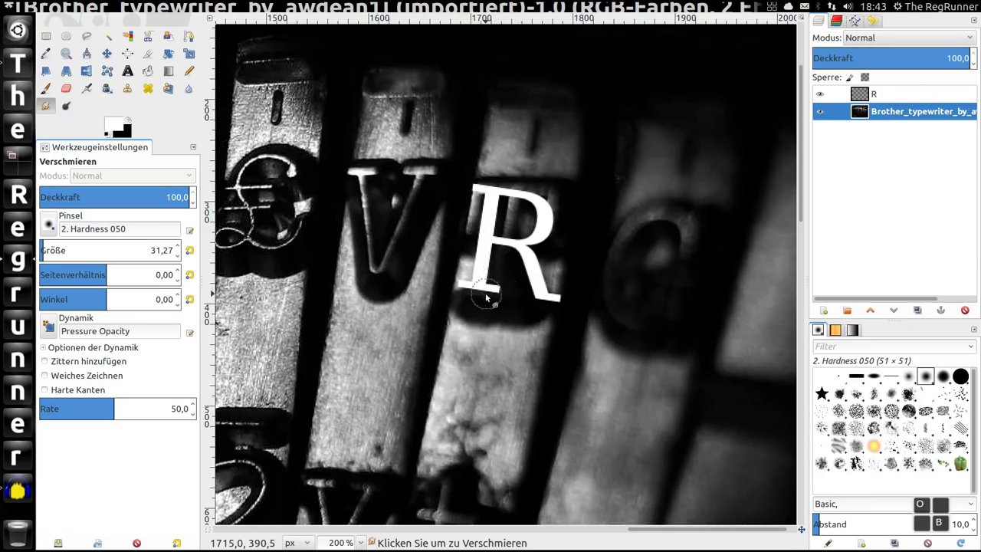
pyautogui.moveTo(475, 268); pyautogui.dragTo(491, 223)
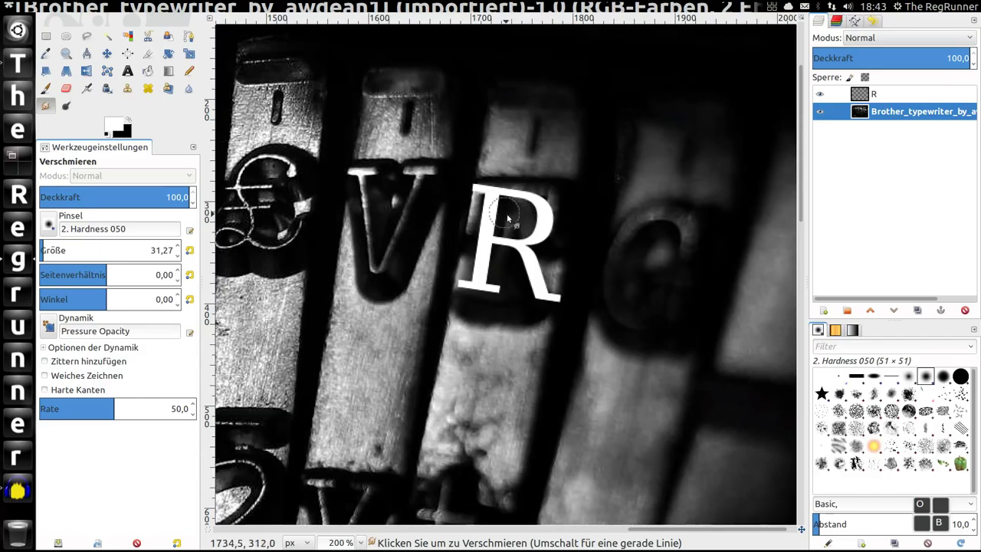
# Smear away the old lettering by the R's upper-left stem and above it
pyautogui.moveTo(504, 237); pyautogui.dragTo(482, 224)
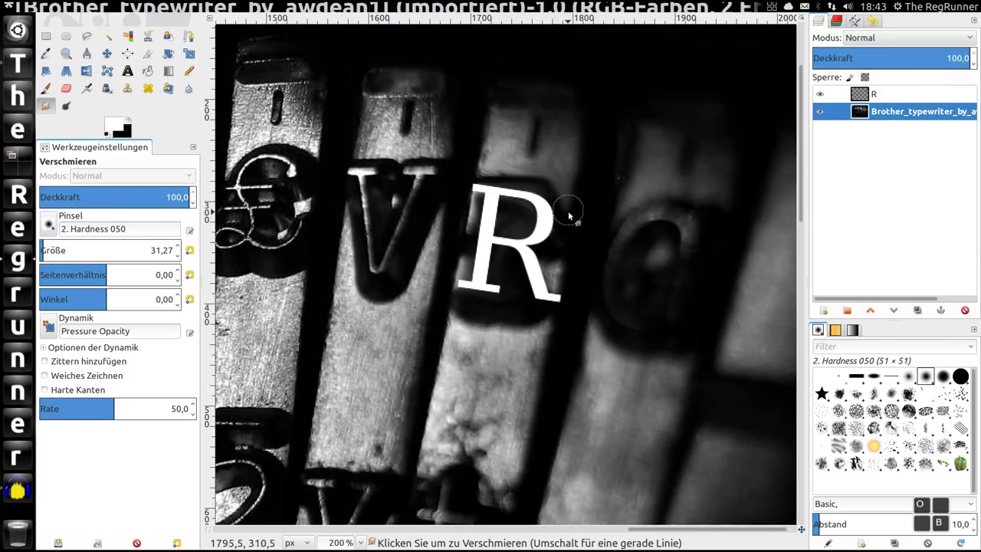
pyautogui.moveTo(569, 202); pyautogui.dragTo(560, 169)
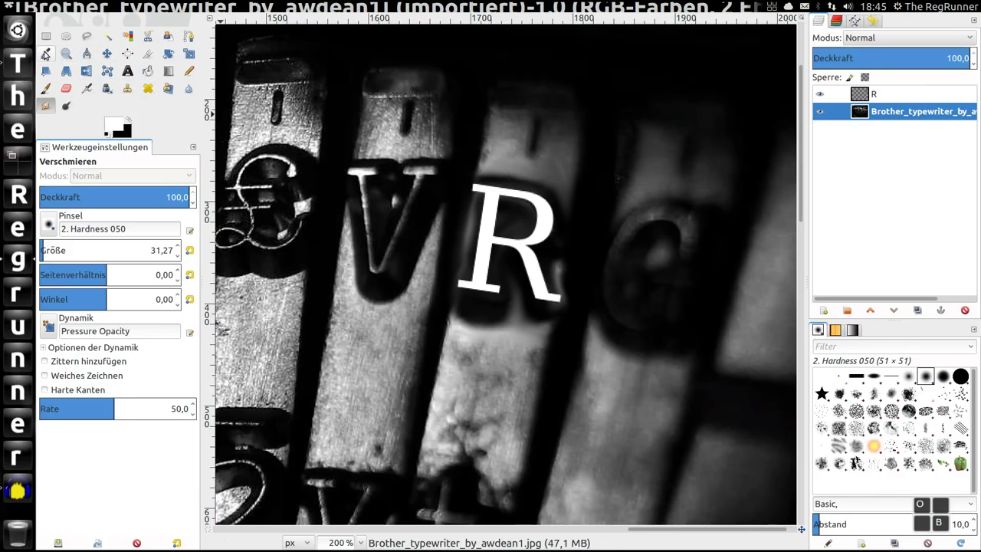
pyautogui.click(46, 54)
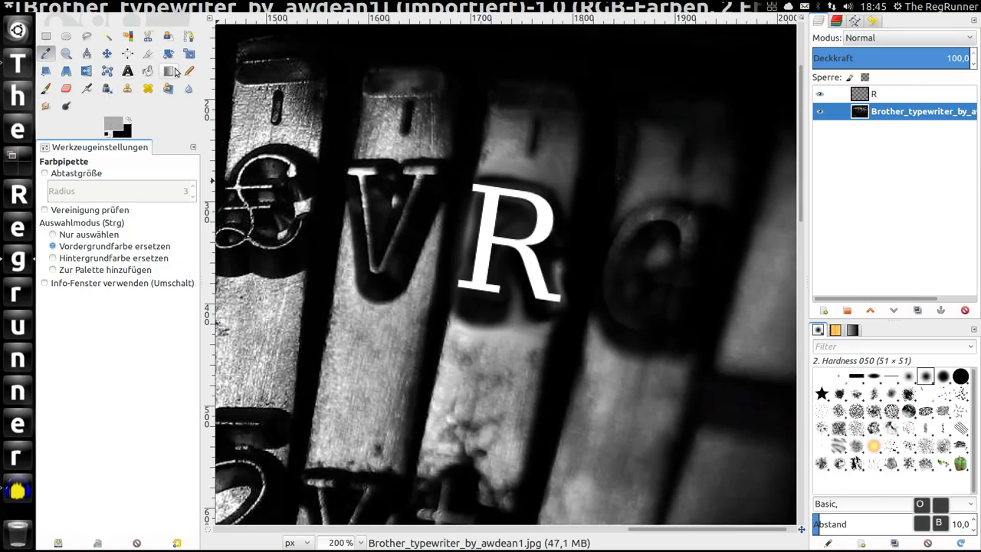
# Bucket-fill the white R on its layer with the sampled grey
pyautogui.click(148, 74)
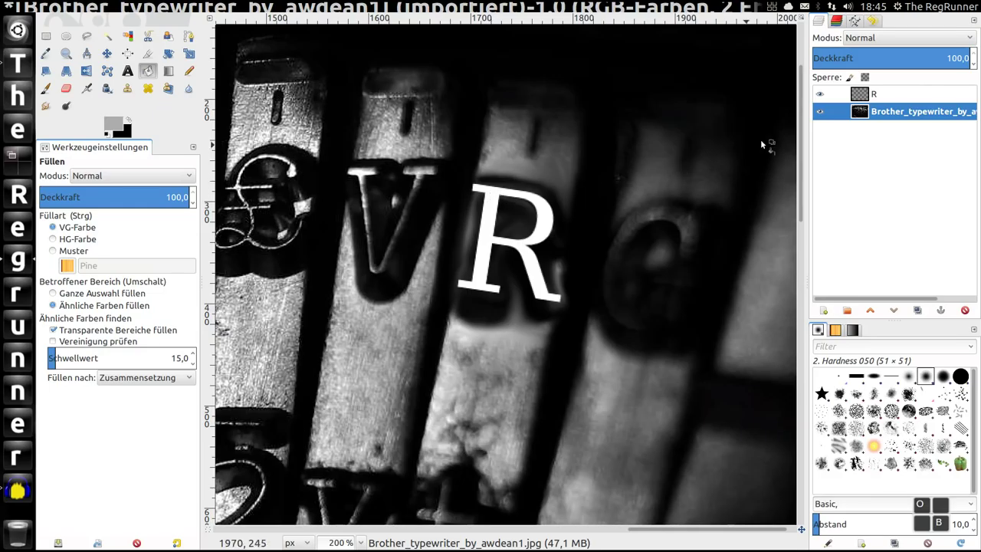
pyautogui.click(863, 94)
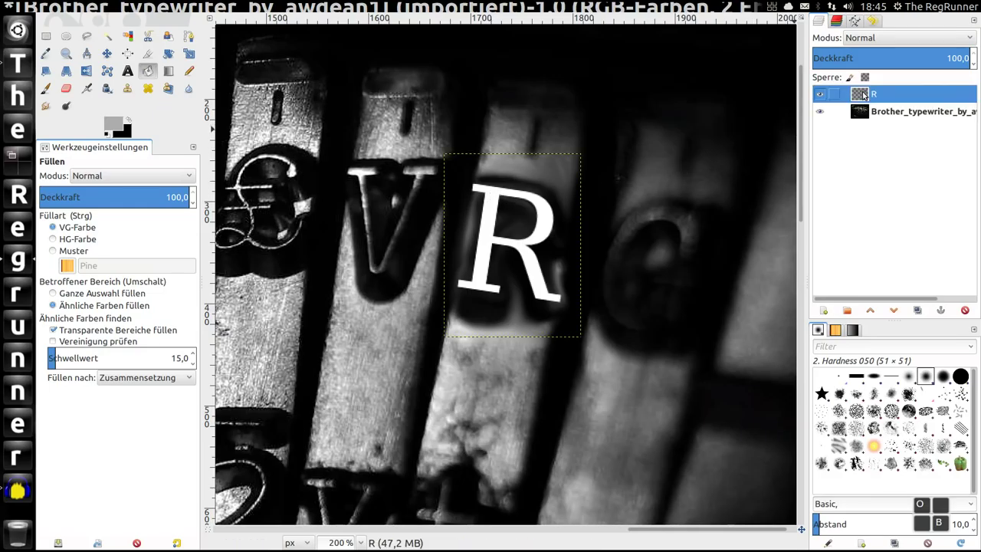
pyautogui.click(543, 211)
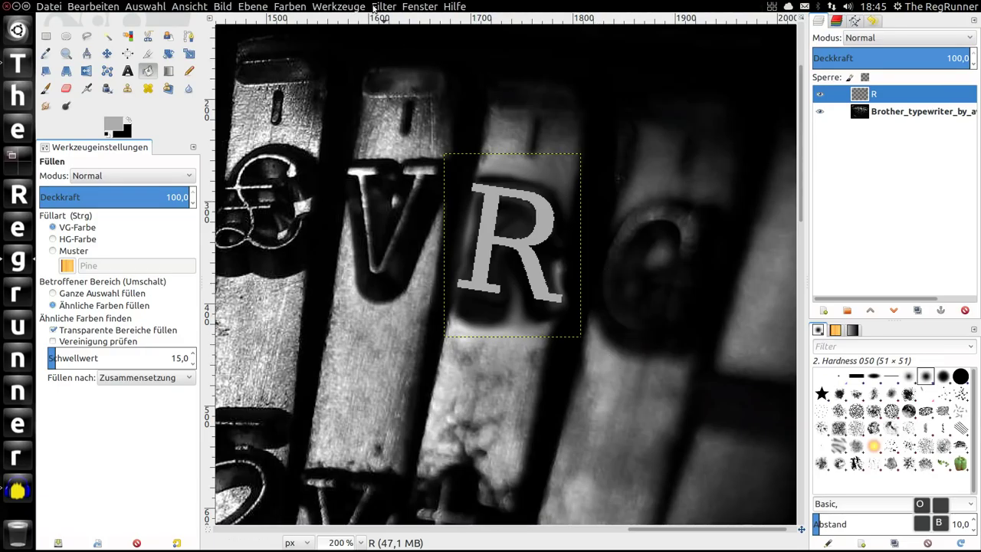
pyautogui.click(374, 7)
pyautogui.moveTo(416, 74)
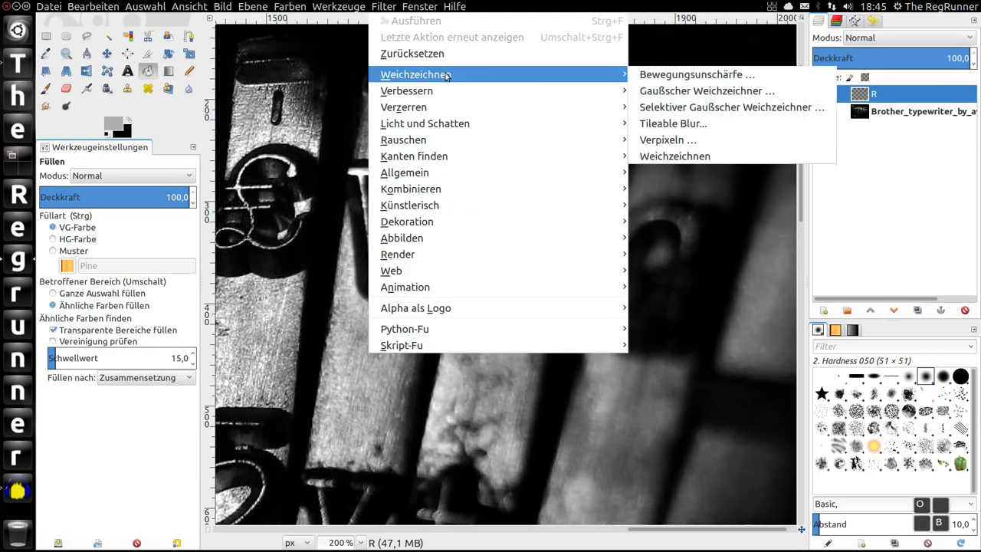
# Apply a 5.0 × 5.0 px Gaussian blur to the grey R
pyautogui.click(697, 91)
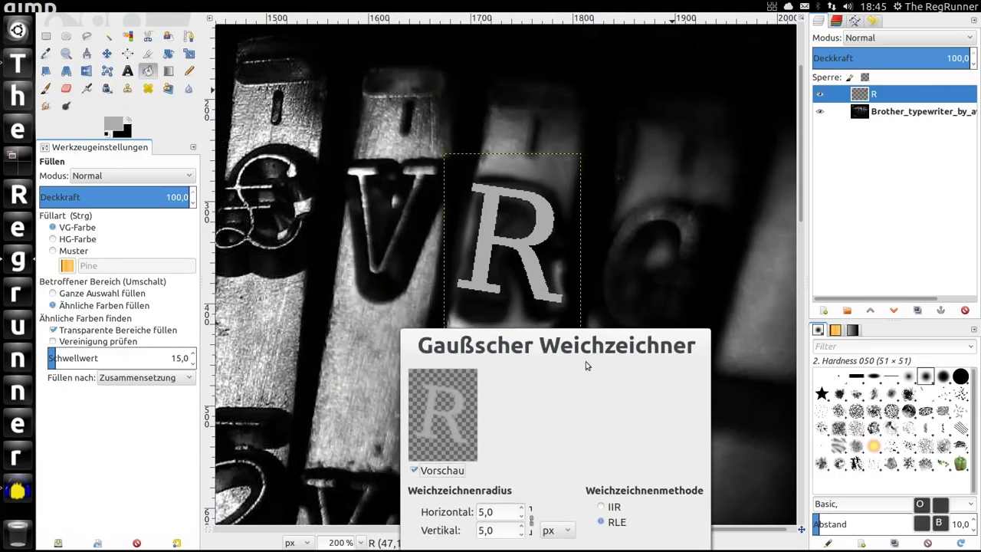
pyautogui.moveTo(580, 344)
pyautogui.mouseDown()
pyautogui.moveTo(400, 291)
pyautogui.moveTo(211, 125)
pyautogui.mouseUp()
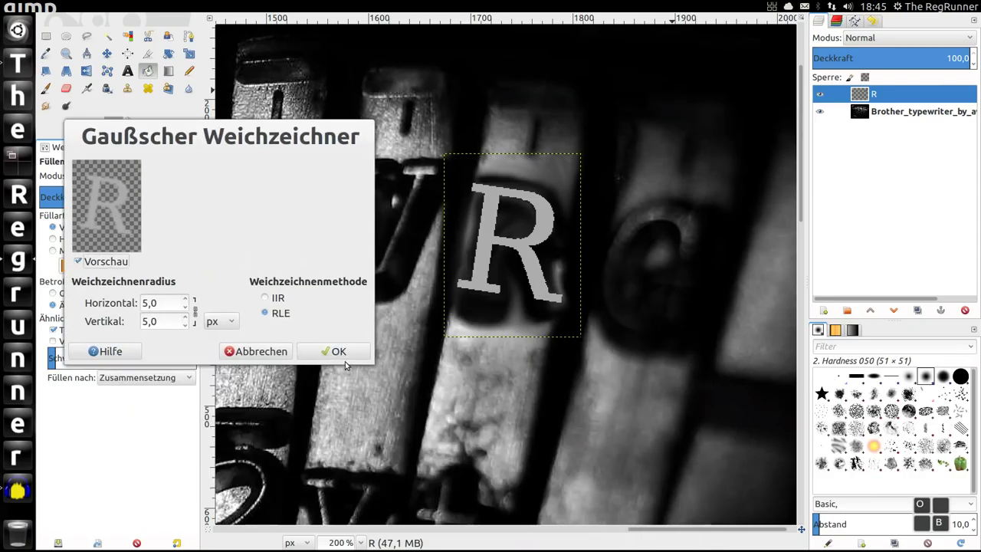
pyautogui.click(346, 354)
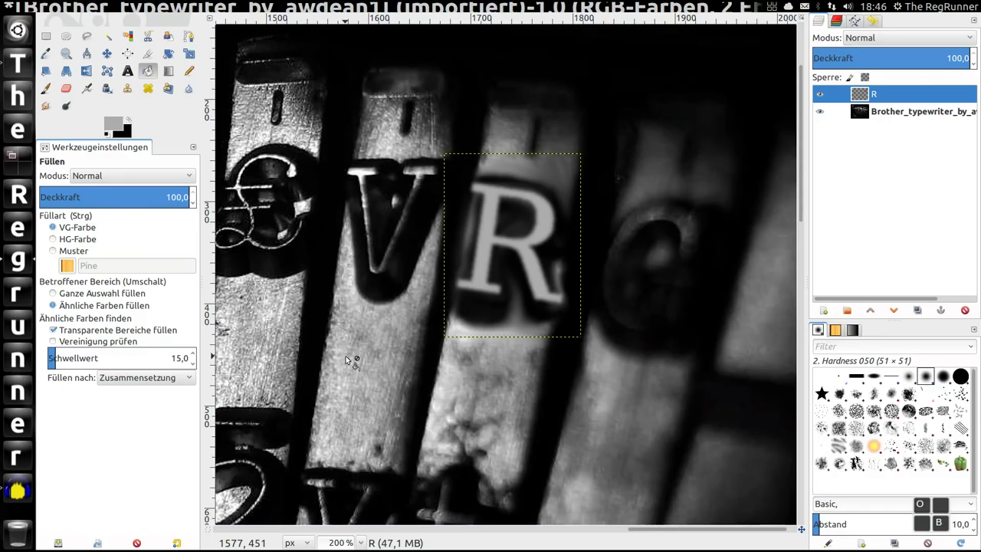
pyautogui.moveTo(222, 7)
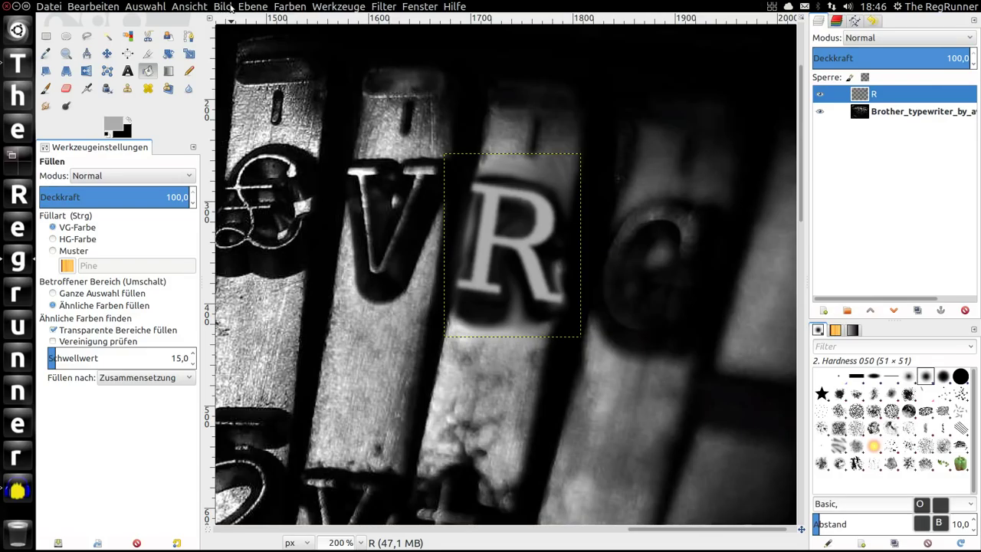
pyautogui.click(282, 7)
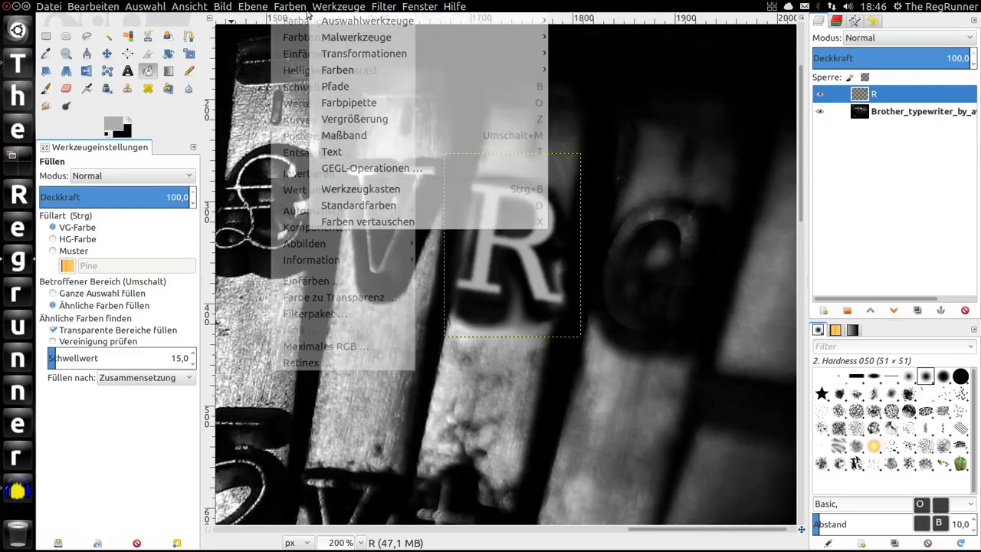
# Run Sobel edge detection at amount 2.0 on the blurred R
pyautogui.click(620, 14)
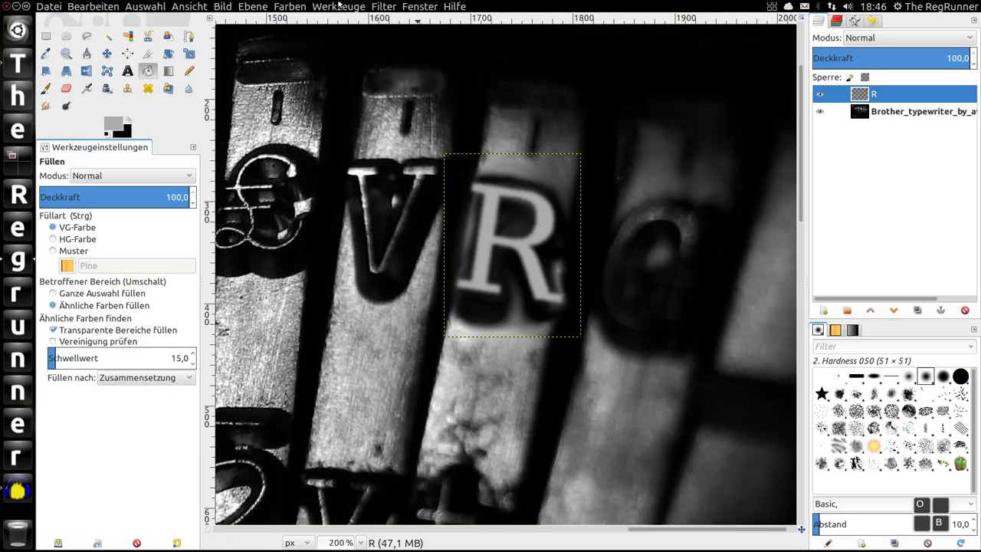
pyautogui.click(384, 7)
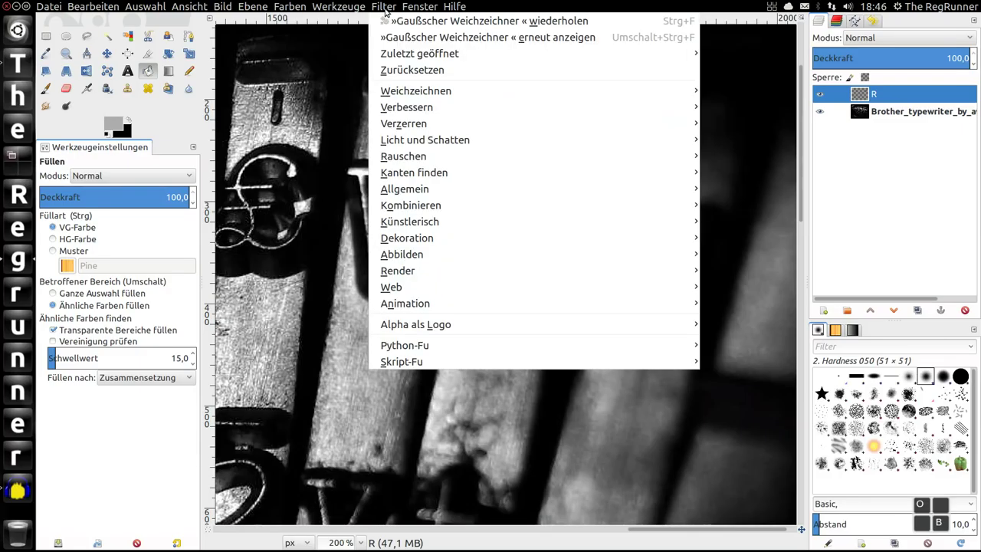
pyautogui.moveTo(413, 173)
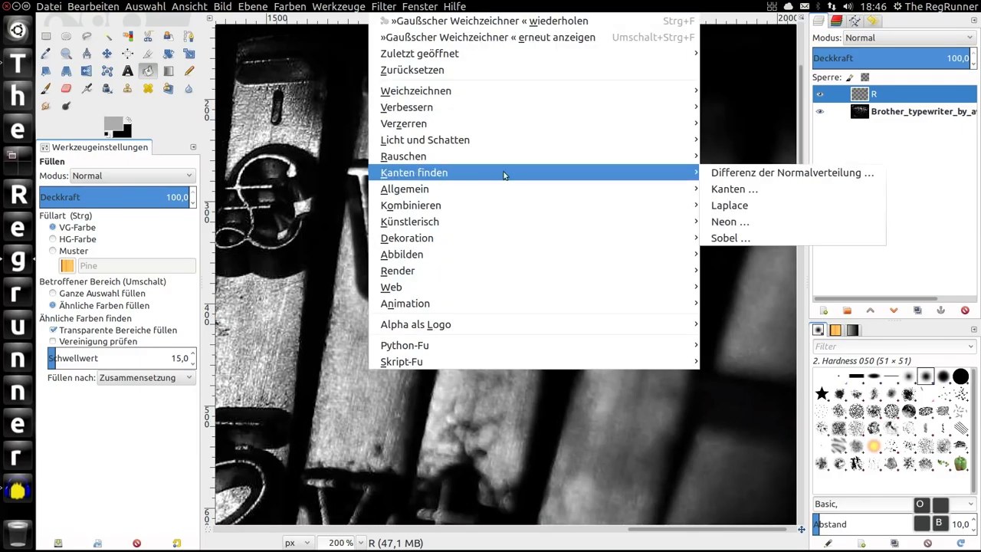
pyautogui.click(739, 188)
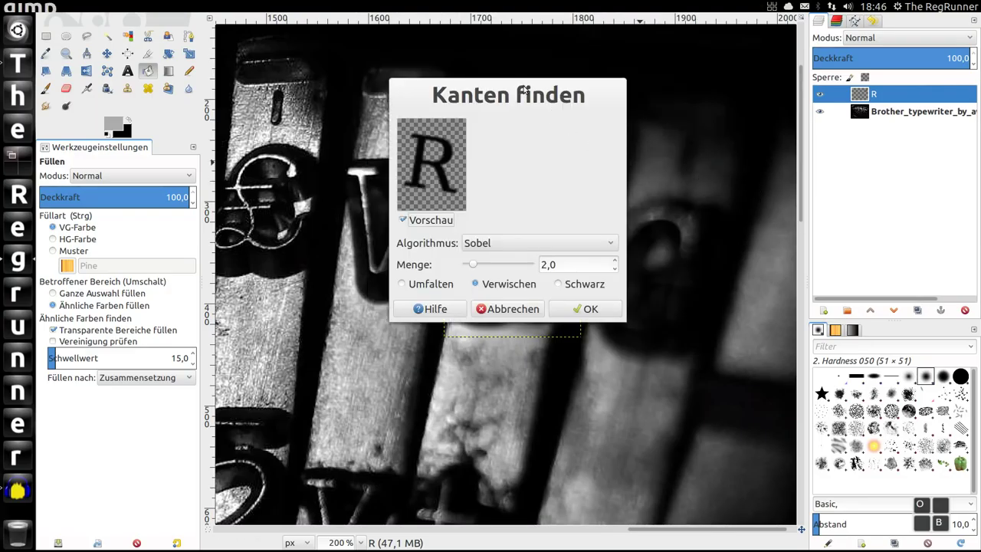
pyautogui.moveTo(527, 91); pyautogui.dragTo(259, 129)
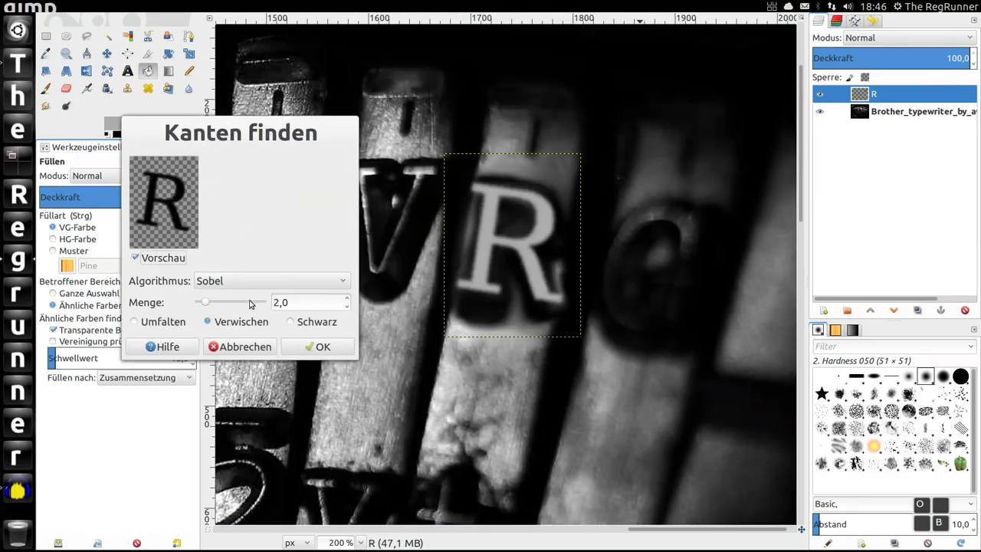
pyautogui.click(325, 348)
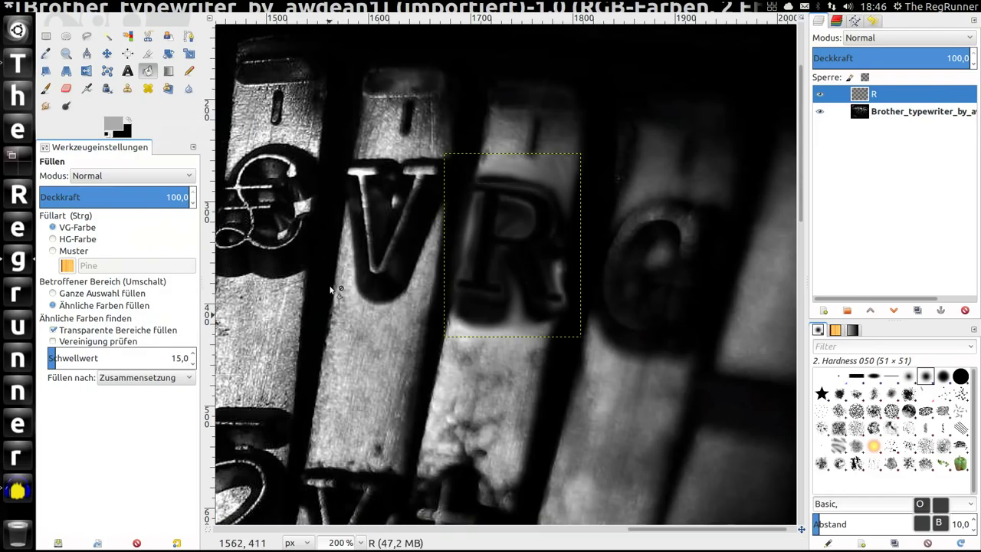
# Copy the R layer's pixels and undo the Sobel edge effect
pyautogui.click(94, 7)
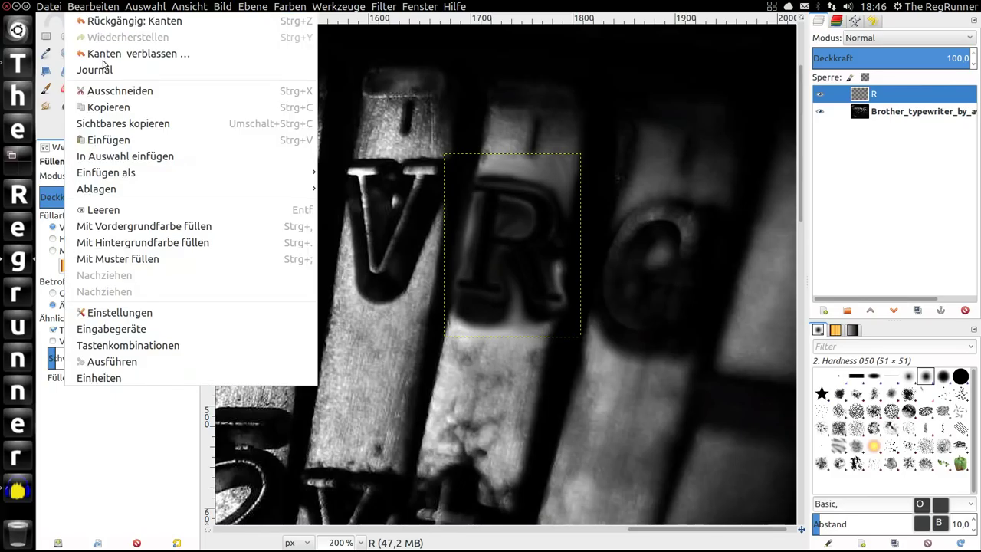
pyautogui.click(116, 104)
pyautogui.click(94, 6)
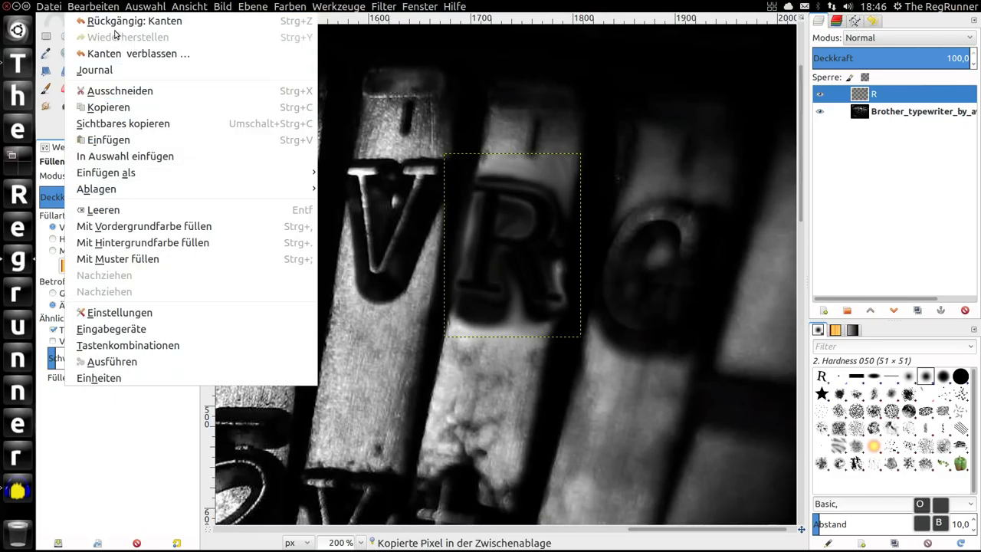
pyautogui.click(119, 21)
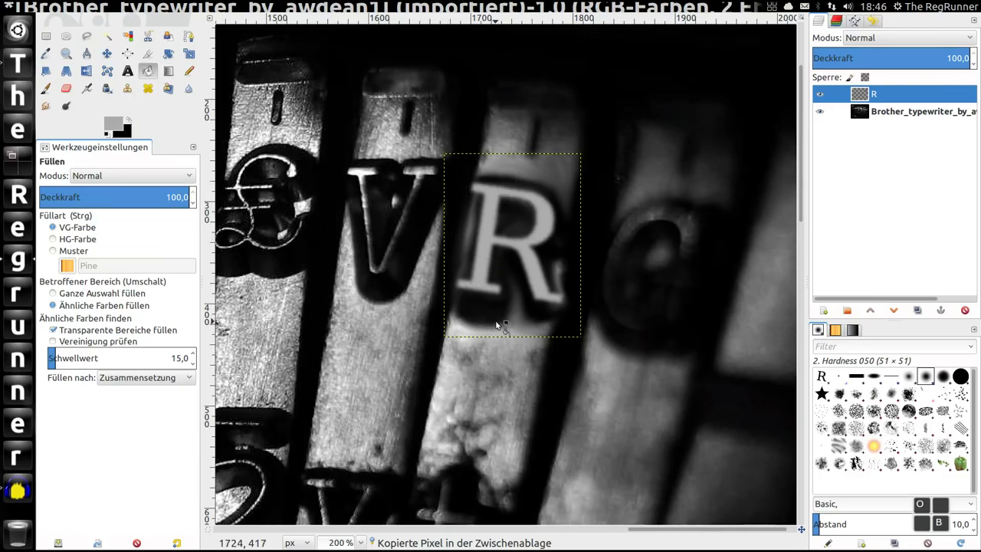
pyautogui.keyDown('ctrl'); pyautogui.scroll(-1, 498, 343); pyautogui.keyUp('ctrl')
pyautogui.keyDown('ctrl'); pyautogui.scroll(-2, 499, 343); pyautogui.keyUp('ctrl')
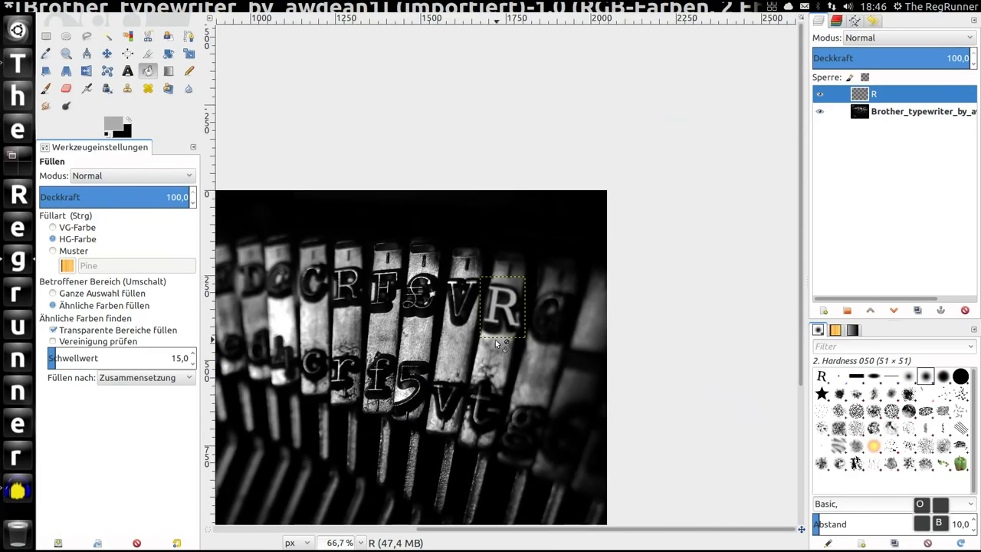
pyautogui.keyDown('ctrl'); pyautogui.scroll(-1, 495, 340); pyautogui.keyUp('ctrl')
pyautogui.keyDown('ctrl'); pyautogui.scroll(-1, 494, 340); pyautogui.keyUp('ctrl')
pyautogui.keyDown('ctrl'); pyautogui.scroll(1, 526, 194); pyautogui.keyUp('ctrl')
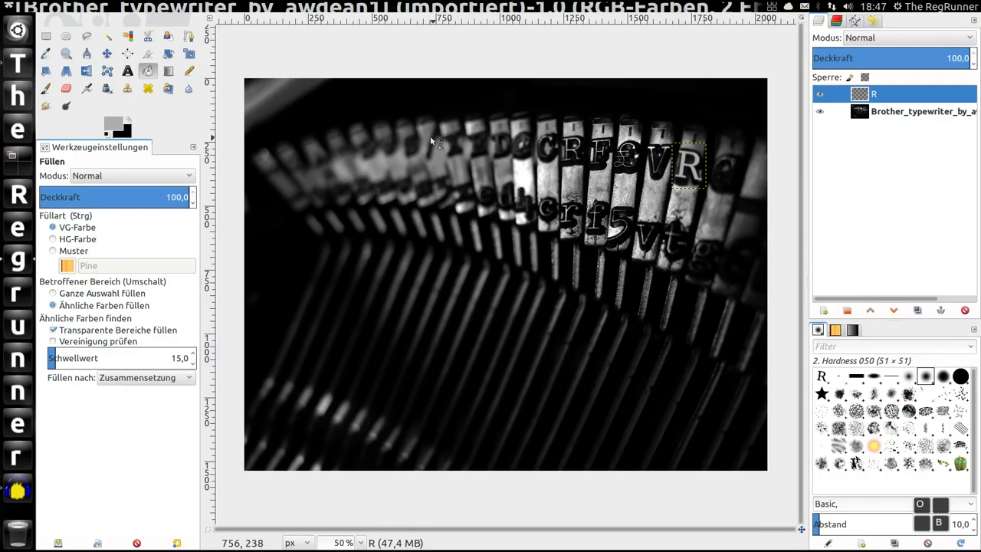
# Paste the copied R as a new layer and move it onto the R type bar
pyautogui.click(86, 7)
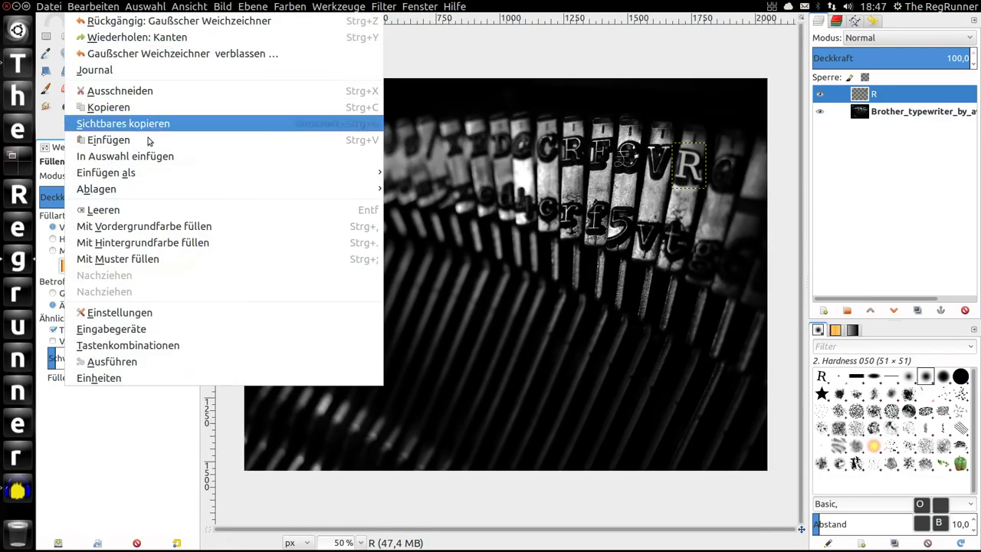
pyautogui.click(424, 188)
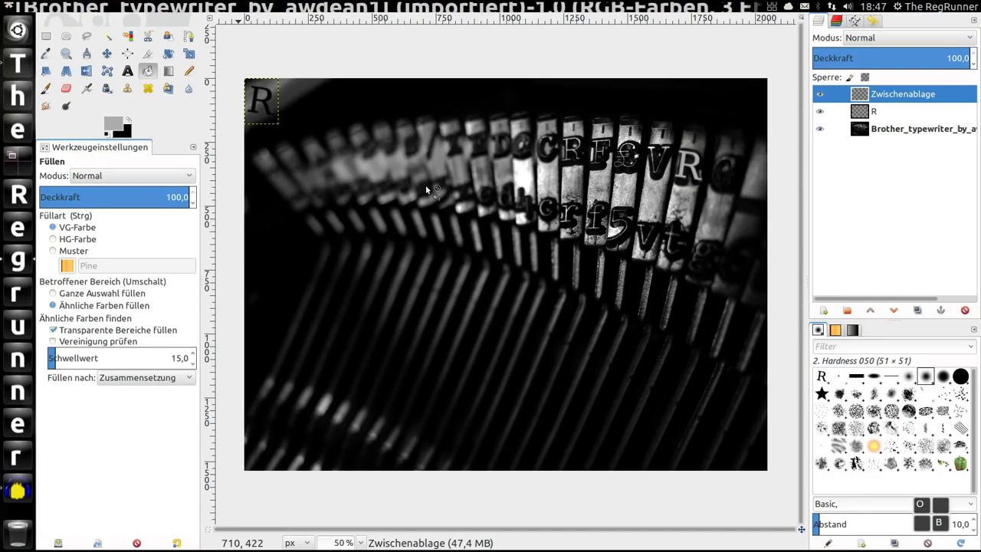
pyautogui.click(107, 53)
pyautogui.moveTo(267, 101); pyautogui.dragTo(691, 170)
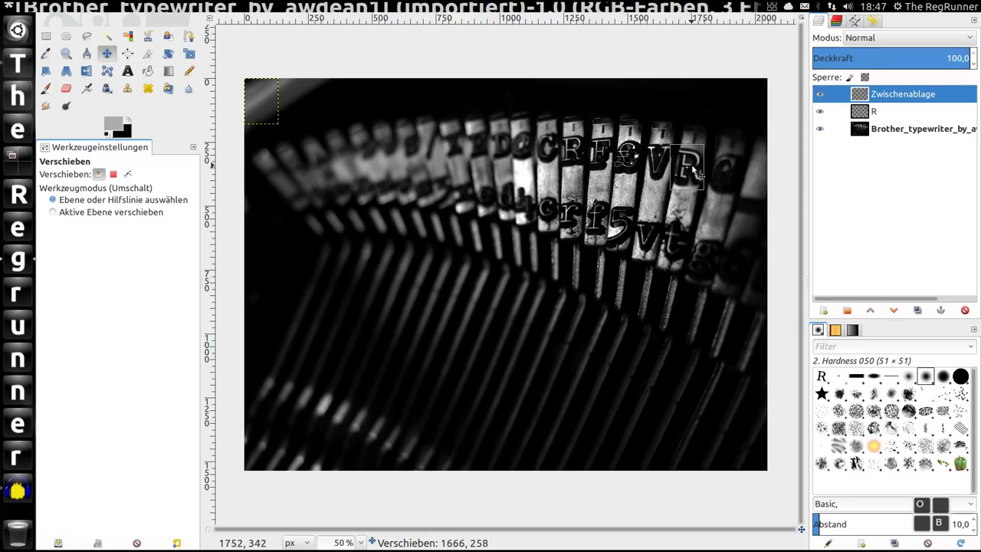
pyautogui.moveTo(691, 170); pyautogui.dragTo(696, 167)
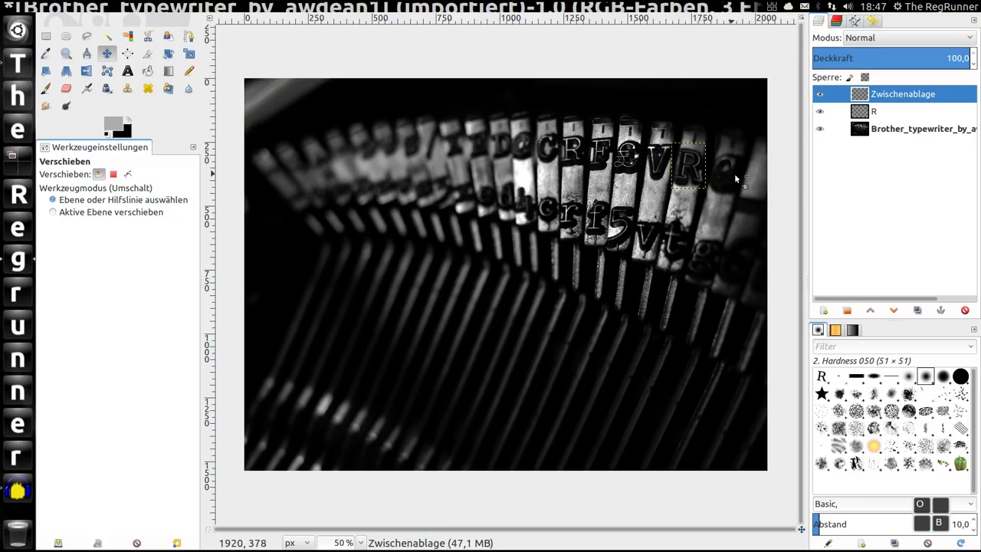
pyautogui.scroll(1, 719, 145)
pyautogui.scroll(1, 718, 139)
pyautogui.scroll(2, 713, 153)
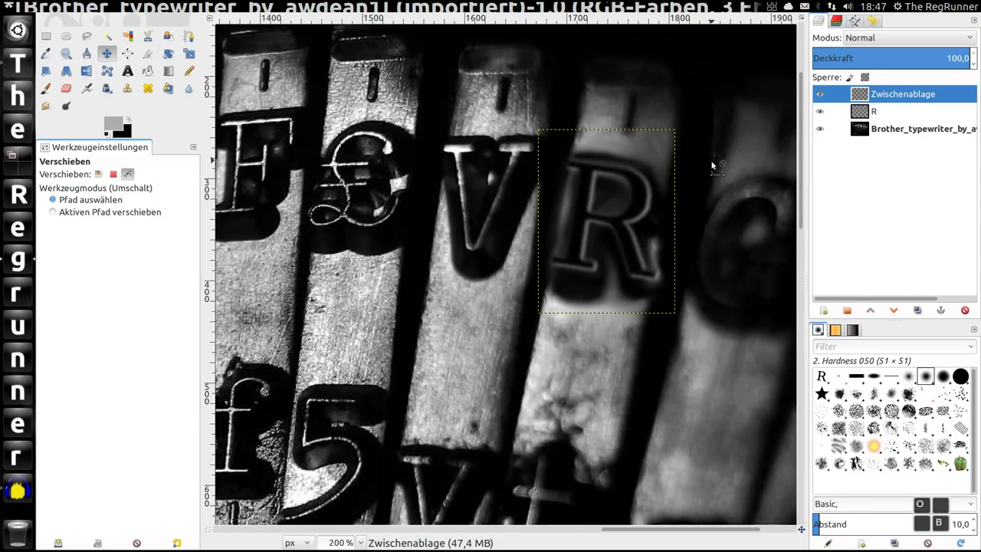
pyautogui.scroll(1, 693, 188)
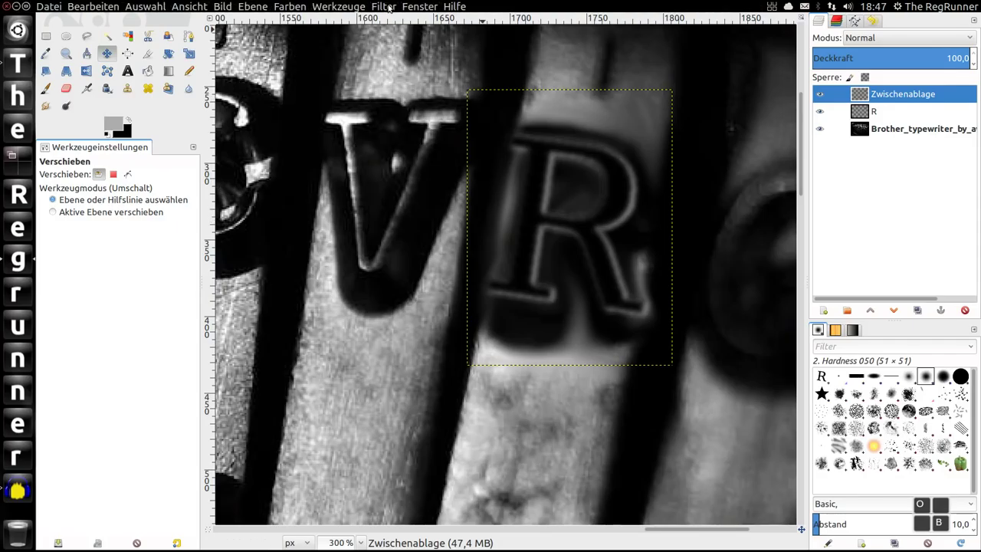
# Light the pasted R with Lighting Effects at distance 0.790 and light intensity 1.53
pyautogui.click(383, 6)
pyautogui.moveTo(425, 139)
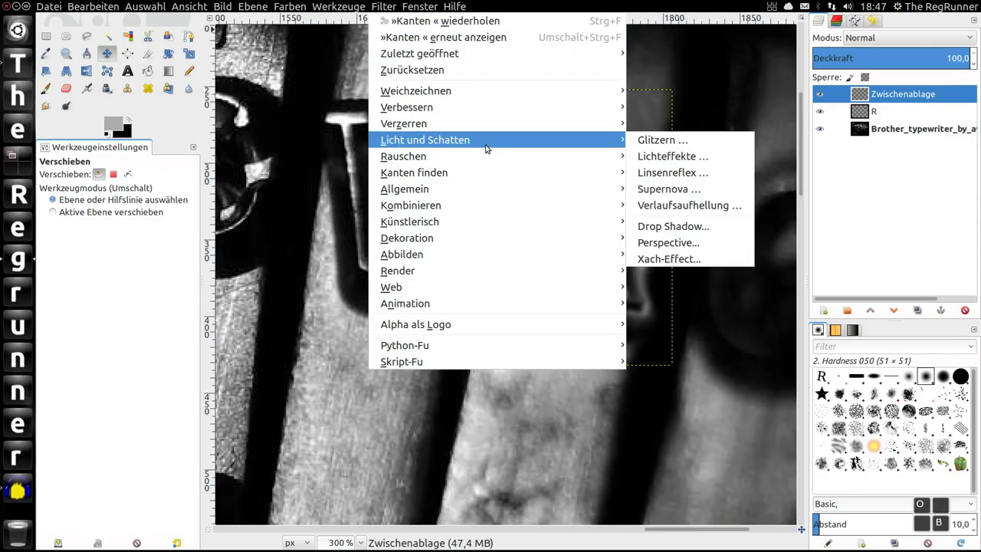
pyautogui.click(688, 161)
pyautogui.moveTo(646, 92)
pyautogui.mouseDown()
pyautogui.moveTo(532, 377)
pyautogui.moveTo(536, 356)
pyautogui.mouseUp()
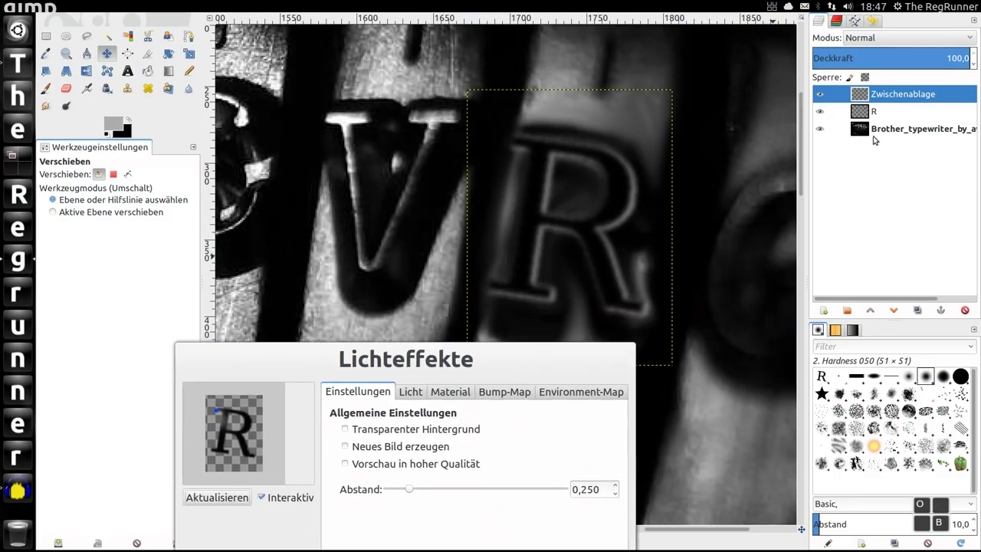
pyautogui.moveTo(391, 360); pyautogui.dragTo(268, 186)
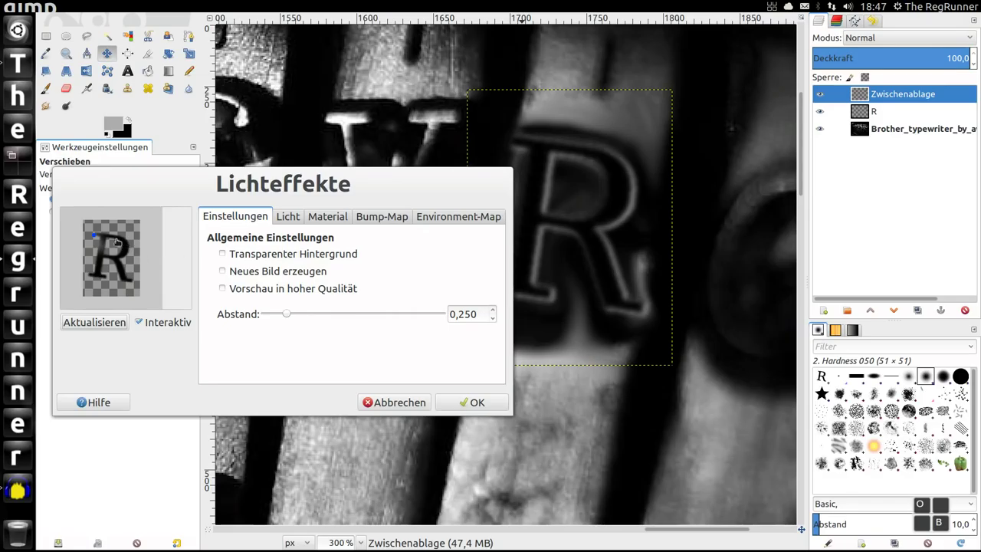
pyautogui.moveTo(205, 199)
pyautogui.mouseDown()
pyautogui.moveTo(498, 259)
pyautogui.moveTo(492, 285)
pyautogui.moveTo(504, 273)
pyautogui.mouseUp()
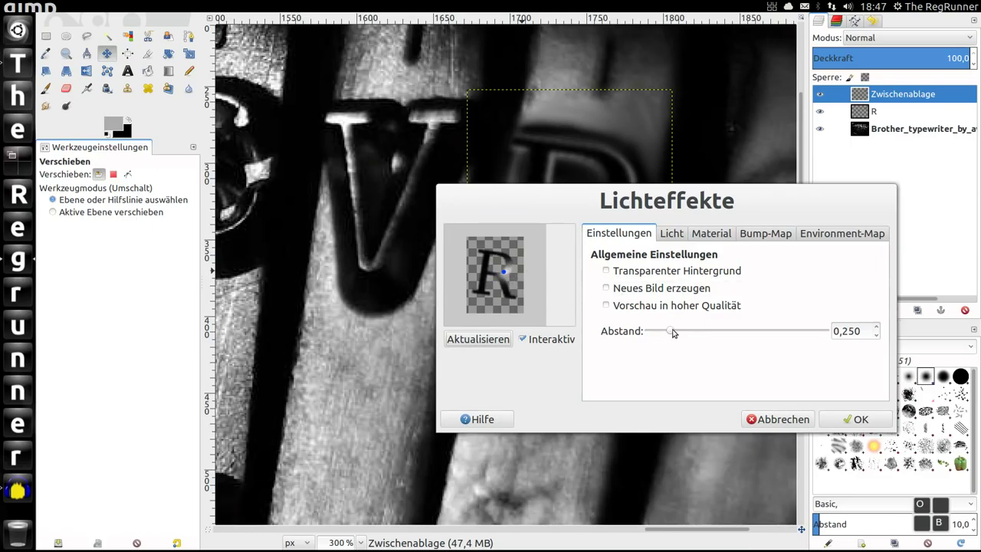
pyautogui.moveTo(672, 331)
pyautogui.mouseDown()
pyautogui.moveTo(718, 332)
pyautogui.moveTo(694, 331)
pyautogui.mouseUp()
pyautogui.click(671, 233)
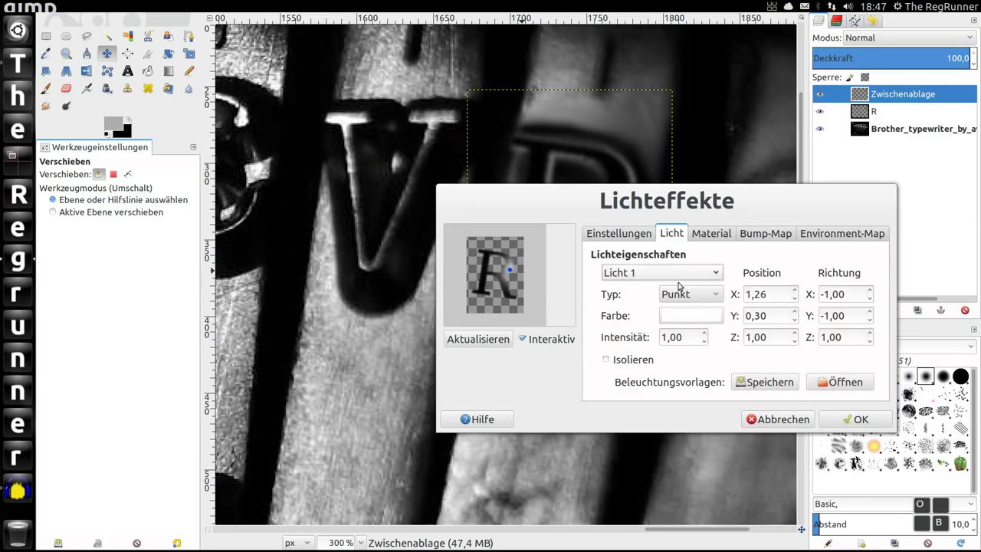
pyautogui.click(706, 334)
pyautogui.click(706, 334)
pyautogui.click(706, 334)
pyautogui.click(706, 334)
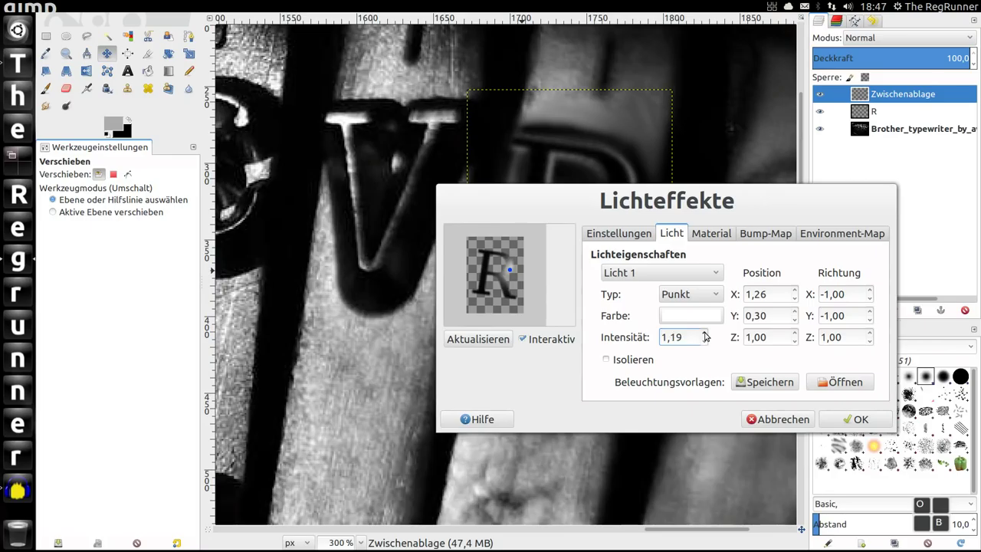
pyautogui.click(705, 334)
pyautogui.click(860, 419)
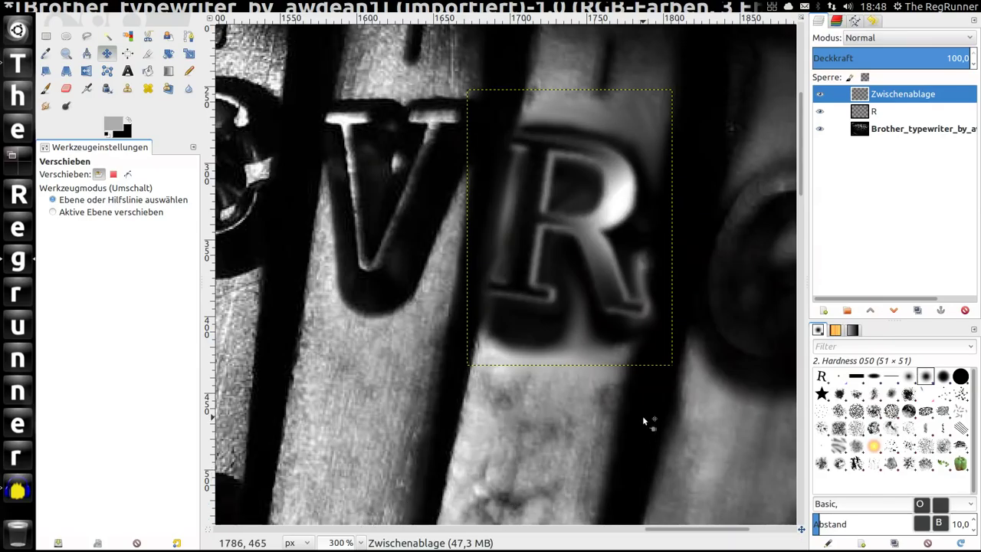
# Blur the lit Zwischenablage R layer with a 5.0 px Gaussian blur
pyautogui.keyDown('ctrl'); pyautogui.scroll(-2, 645, 404); pyautogui.keyUp('ctrl')
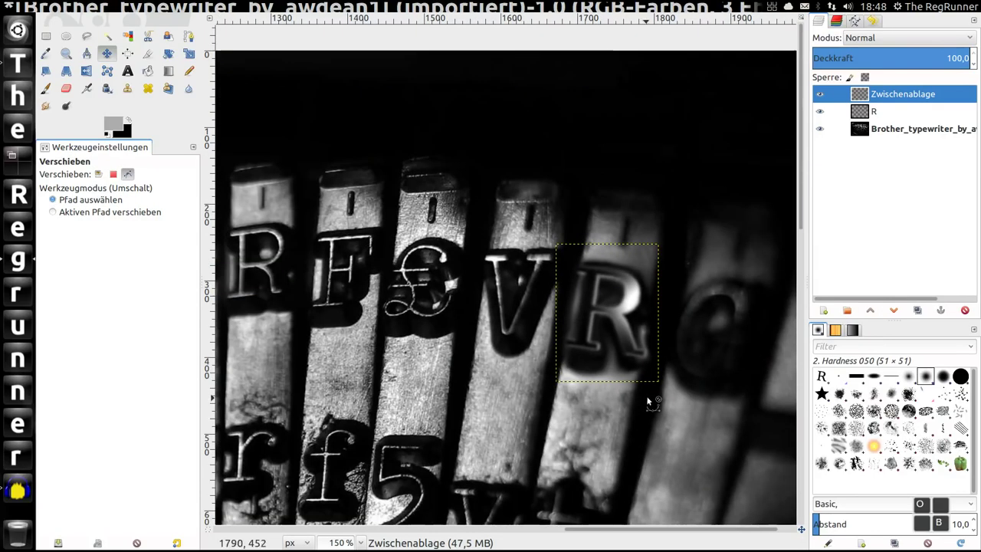
pyautogui.keyDown('ctrl'); pyautogui.scroll(-1, 648, 396); pyautogui.keyUp('ctrl')
pyautogui.keyDown('ctrl'); pyautogui.scroll(-1, 651, 398); pyautogui.keyUp('ctrl')
pyautogui.keyDown('ctrl'); pyautogui.scroll(1, 656, 398); pyautogui.keyUp('ctrl')
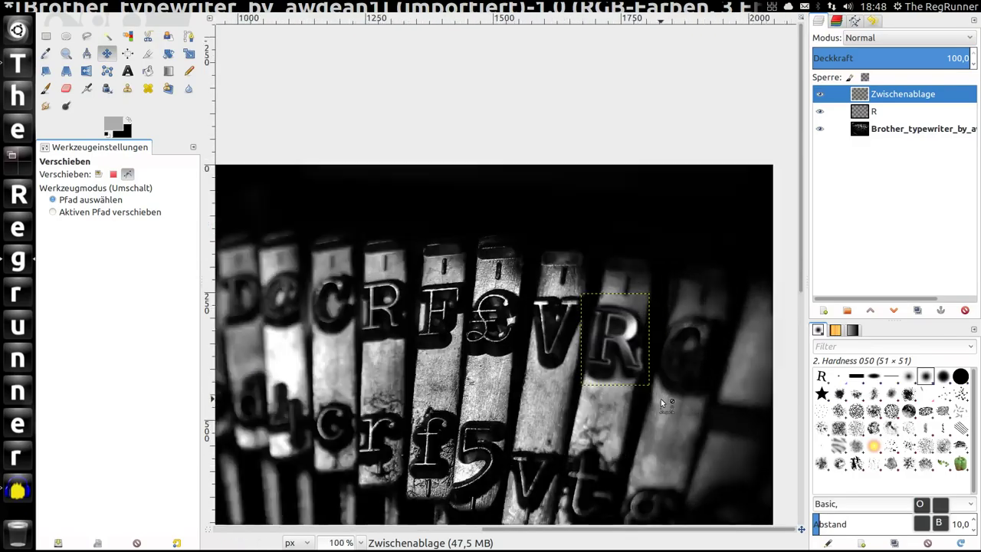
pyautogui.keyDown('ctrl'); pyautogui.scroll(1, 660, 399); pyautogui.keyUp('ctrl')
pyautogui.keyDown('ctrl'); pyautogui.scroll(1, 661, 398); pyautogui.keyUp('ctrl')
pyautogui.keyDown('ctrl'); pyautogui.scroll(1, 660, 396); pyautogui.keyUp('ctrl')
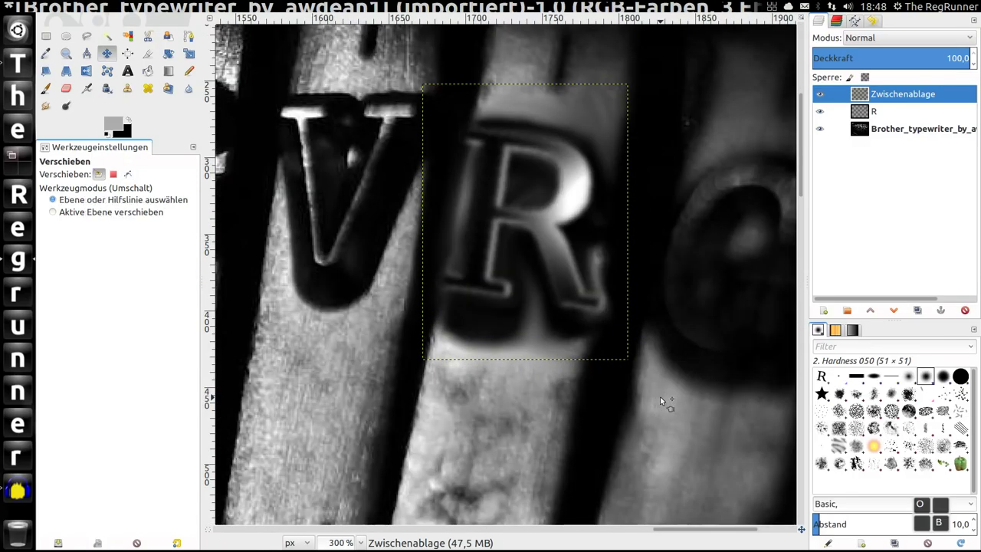
pyautogui.click(382, 9)
pyautogui.moveTo(416, 91)
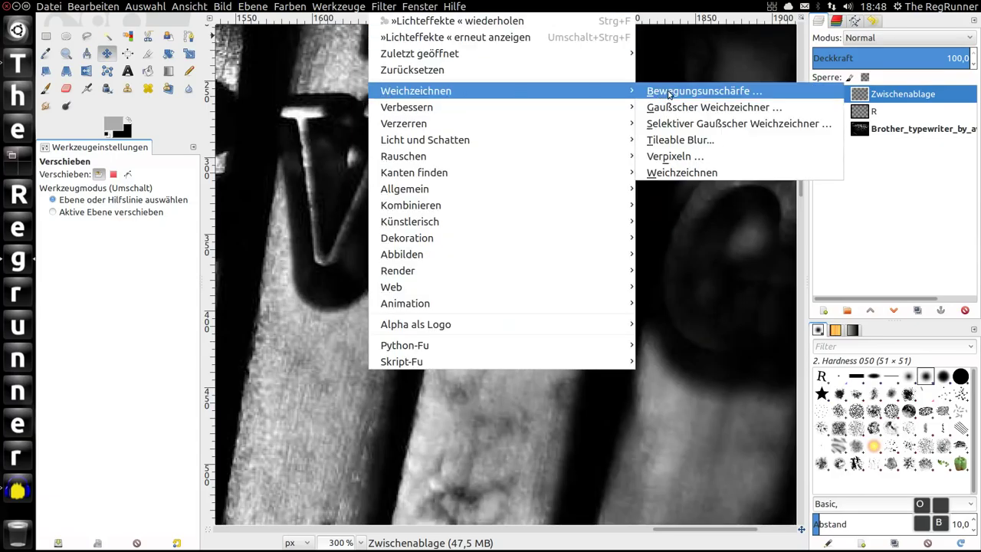
pyautogui.click(681, 108)
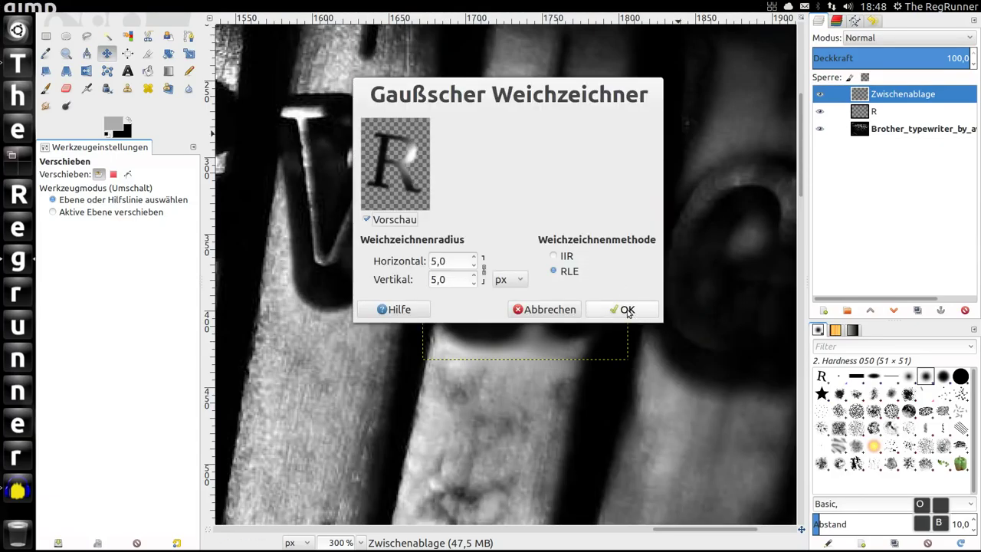
pyautogui.click(621, 309)
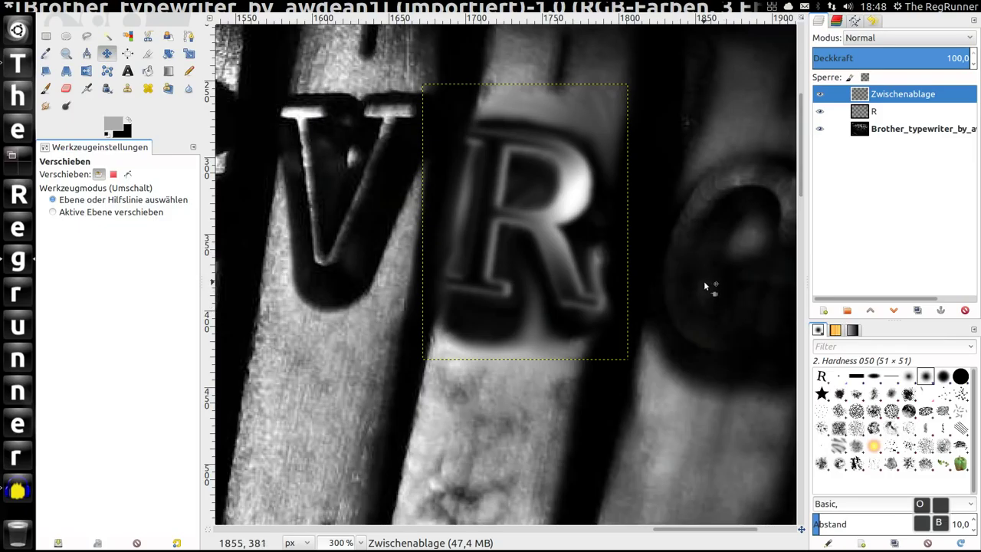
pyautogui.scroll(-2, 659, 297)
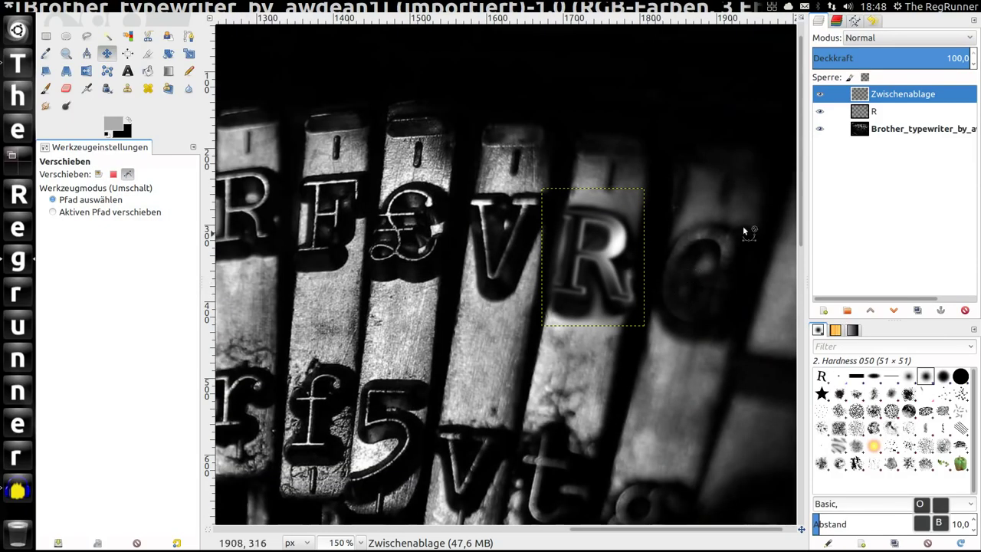
# Make Brother_typewriter the active layer and zoom in to inspect the blended R
pyautogui.click(889, 130)
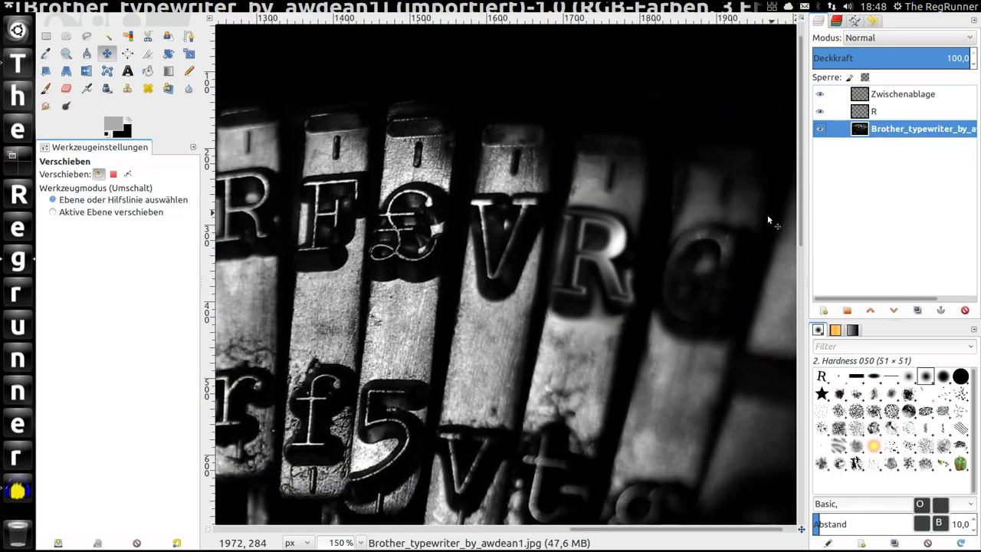
pyautogui.scroll(-3, 709, 247)
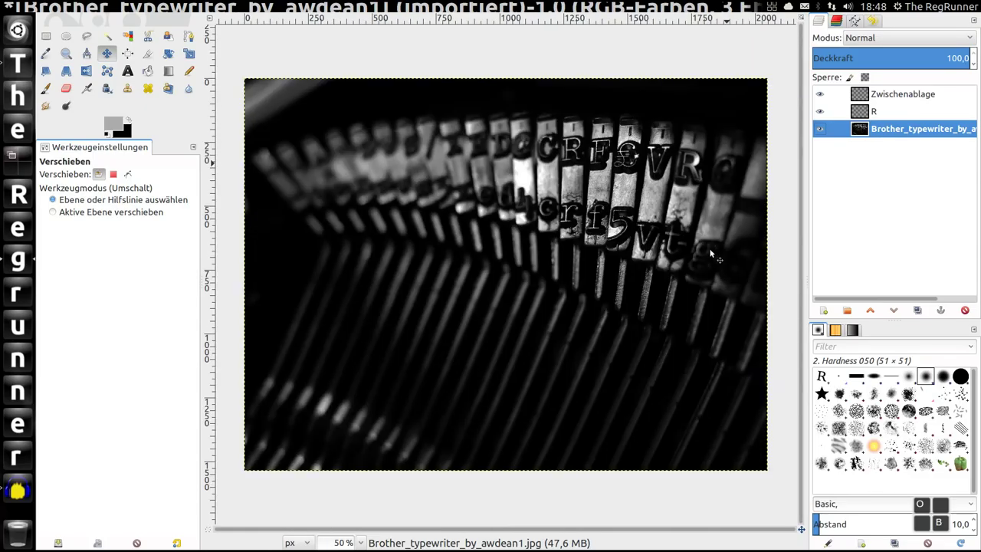
pyautogui.scroll(2, 722, 152)
pyautogui.scroll(1, 689, 168)
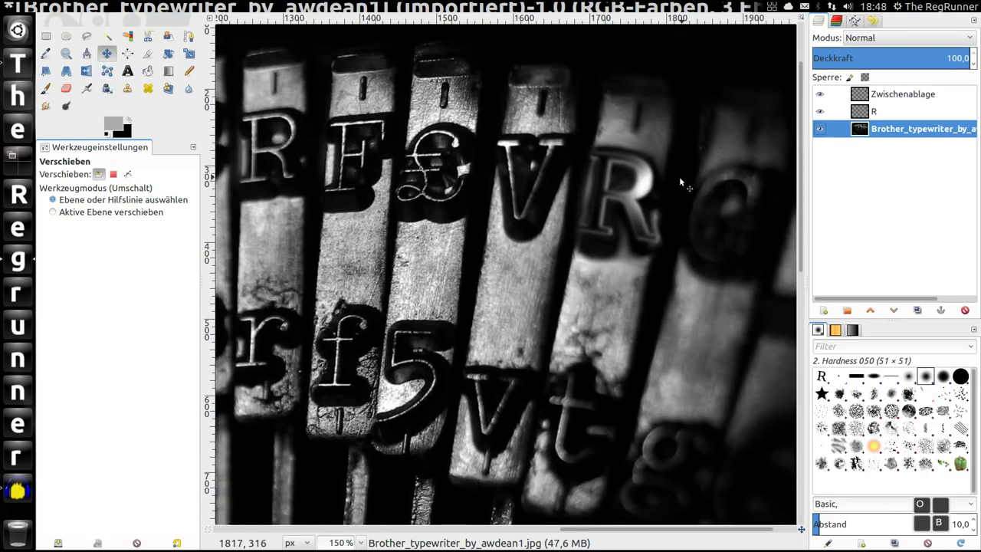
pyautogui.scroll(3, 674, 179)
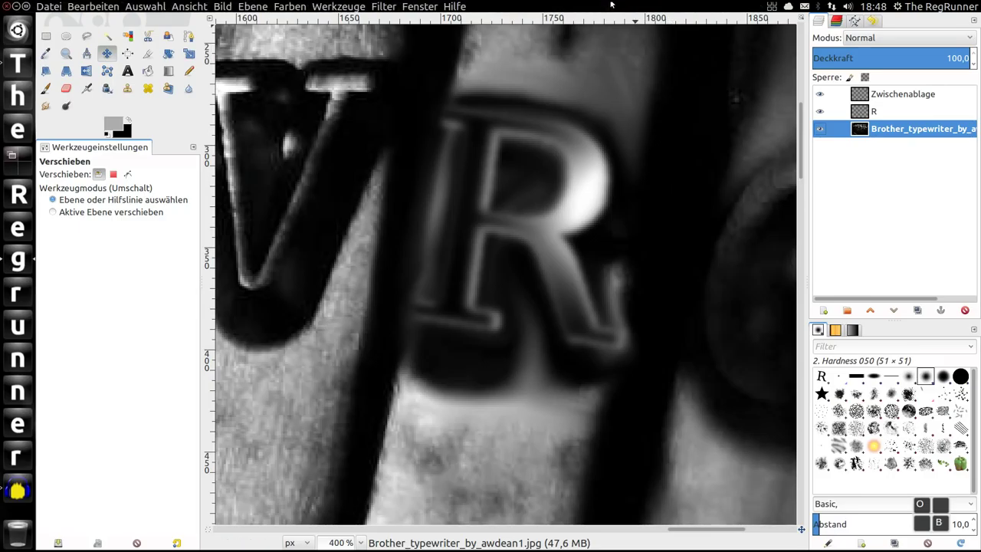
pyautogui.click(15, 6)
# Set TheRegRunner_typewriter.png as the desktop background, then close Appearance settings
pyautogui.rightClick(196, 101)
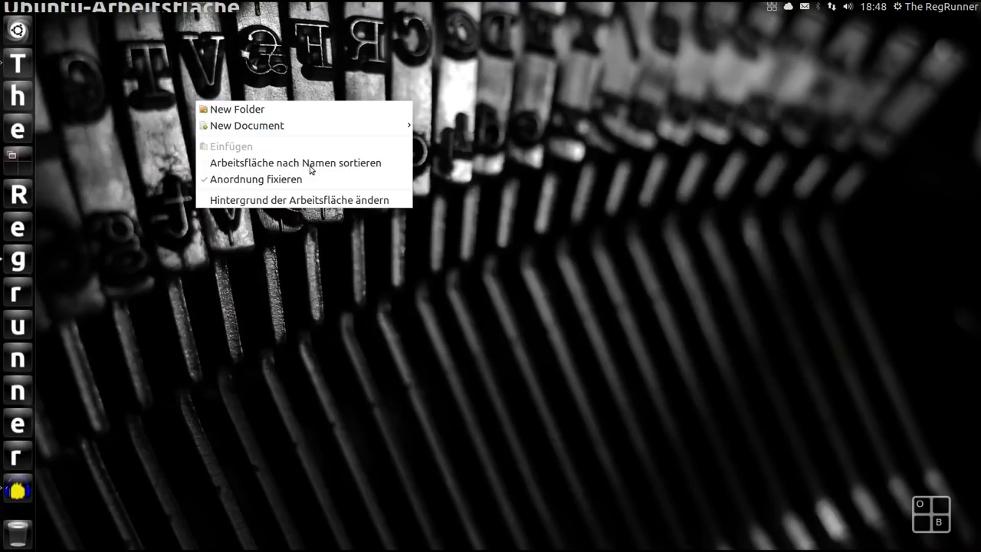
pyautogui.click(336, 201)
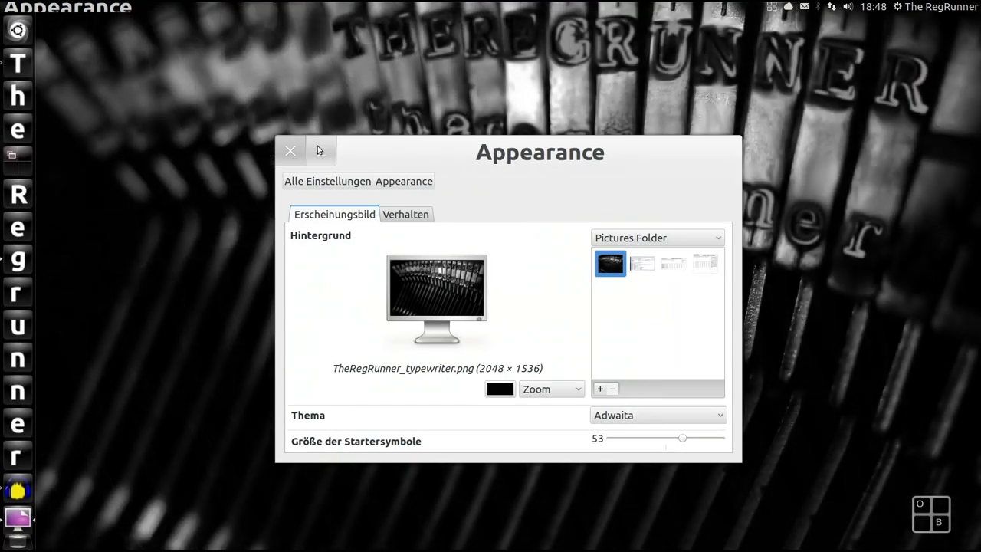
pyautogui.click(290, 151)
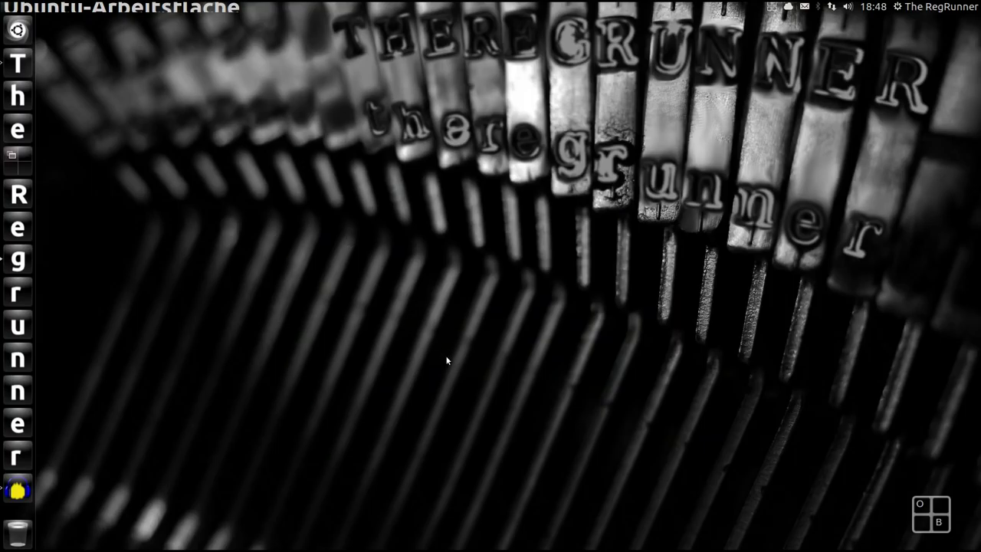